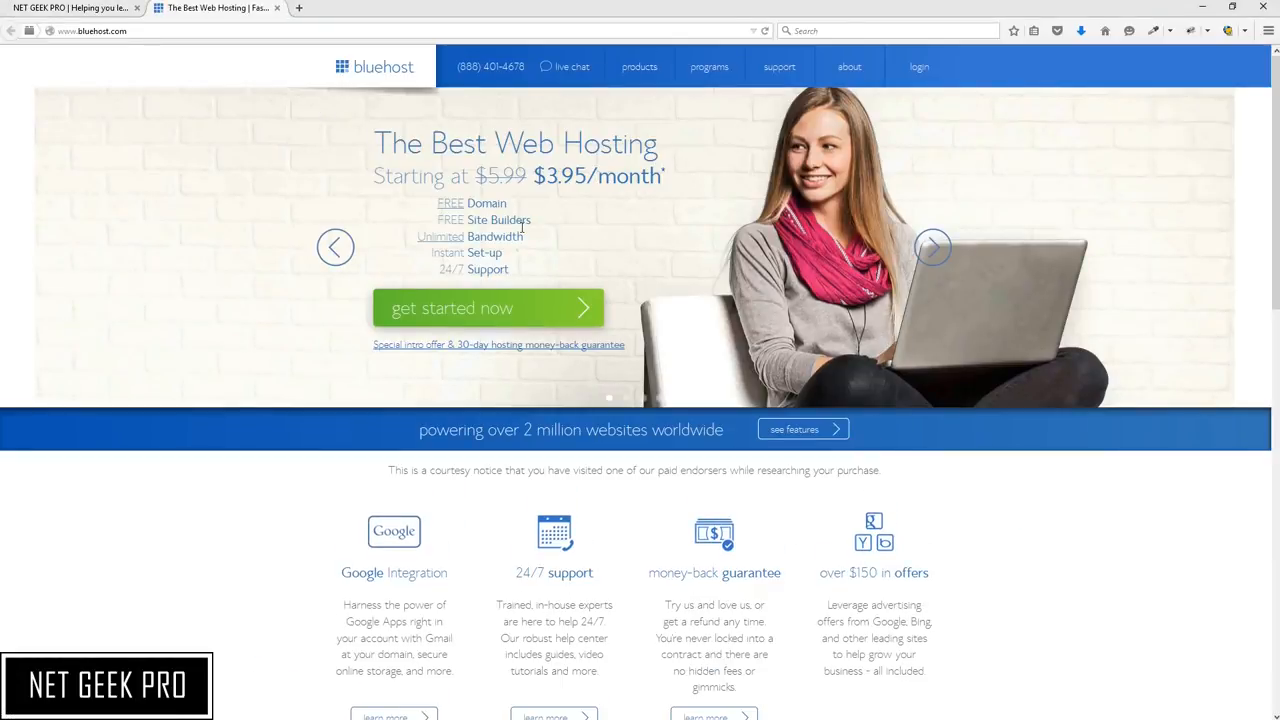
# Start the hosting signup from the Bluehost home page offer
pyautogui.moveTo(533, 176); pyautogui.dragTo(672, 174)
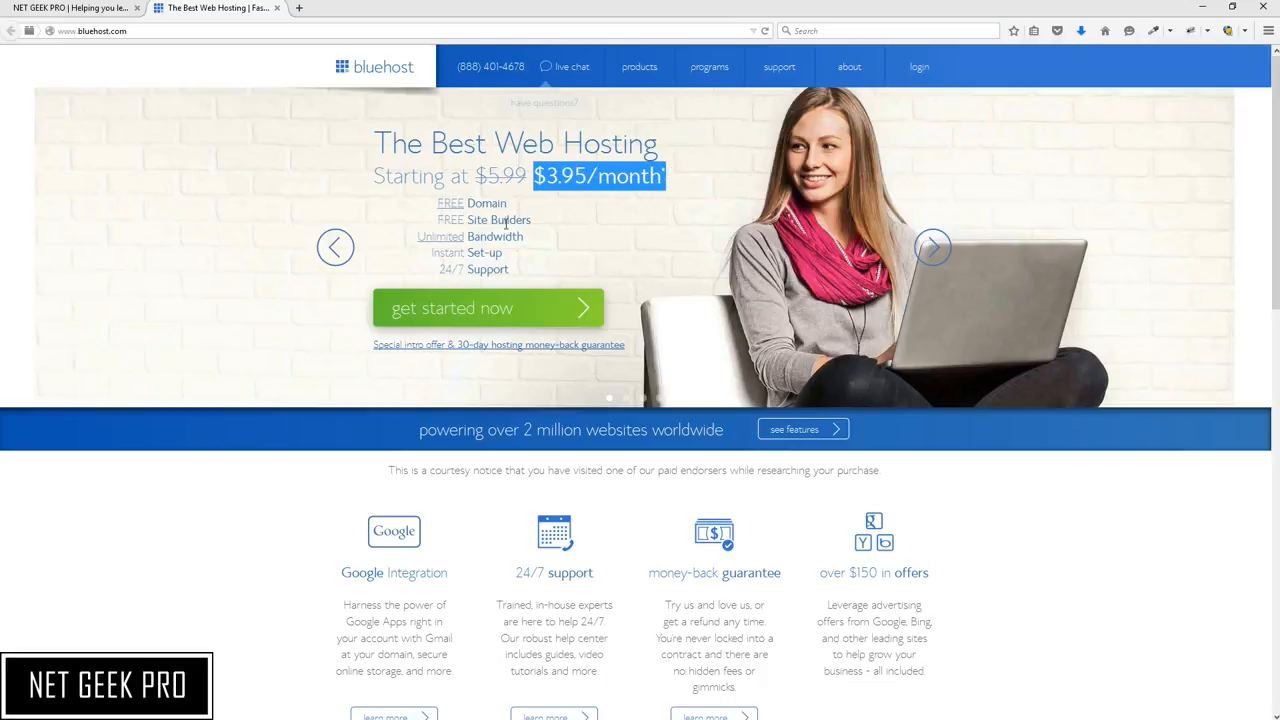
pyautogui.moveTo(508, 203); pyautogui.dragTo(436, 206)
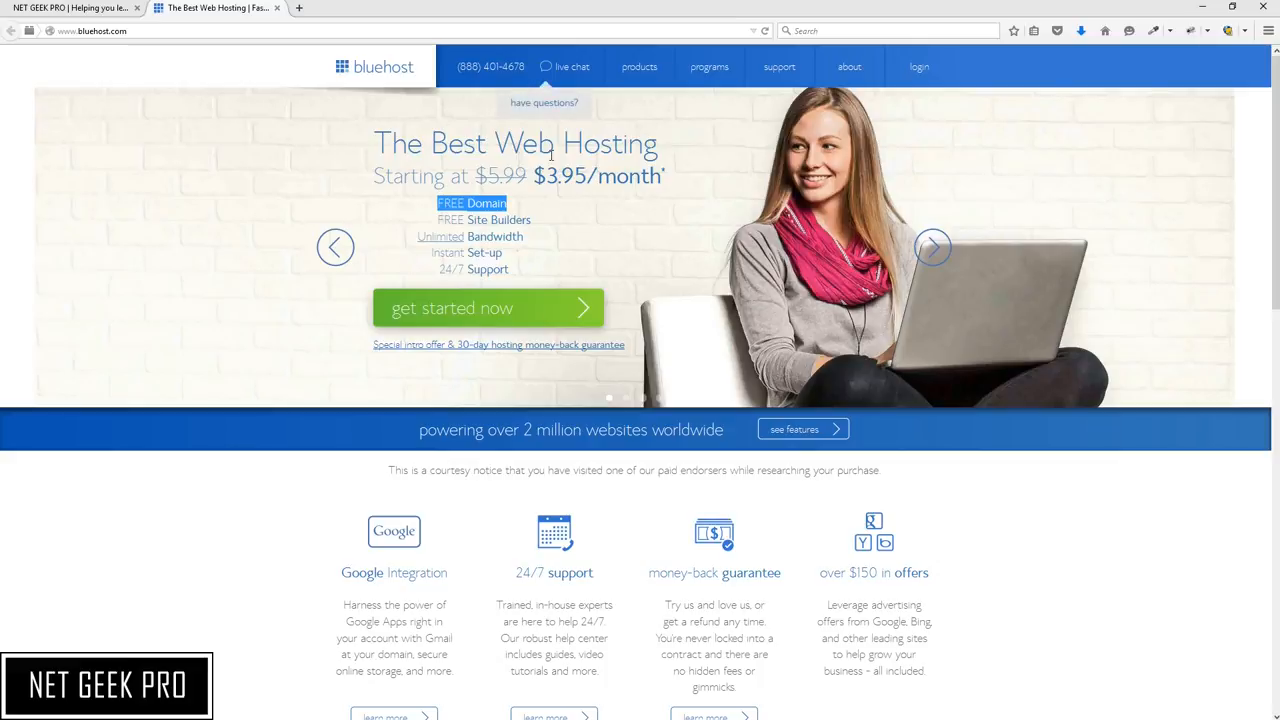
pyautogui.click(473, 322)
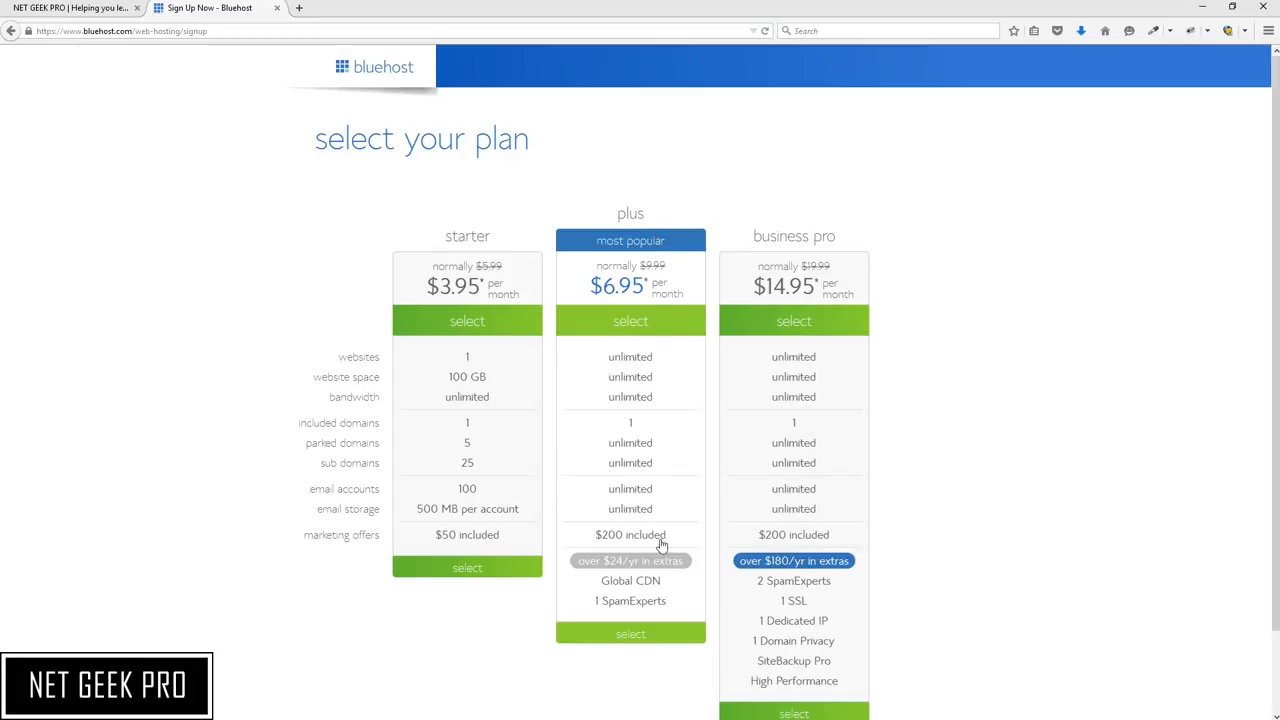
# Select the plus plan and request netgeekpro as a new .com domain
pyautogui.click(643, 637)
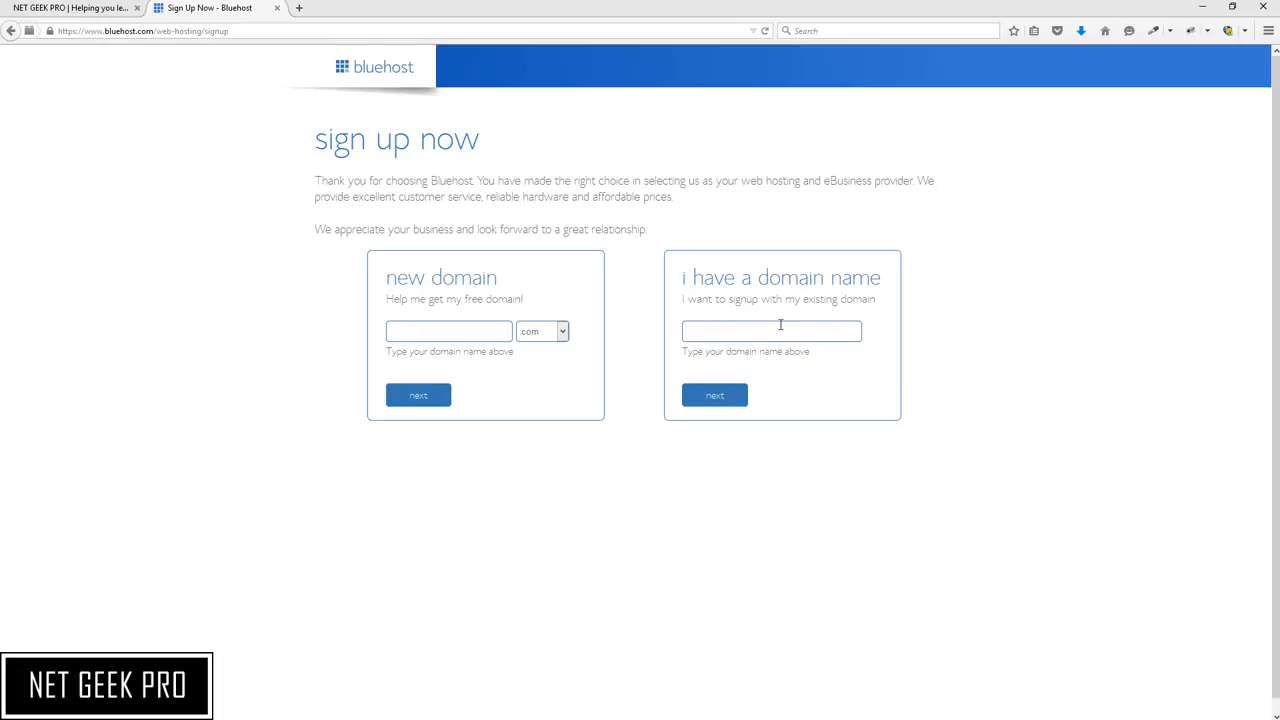
pyautogui.click(700, 329)
pyautogui.write('netgeekpro')
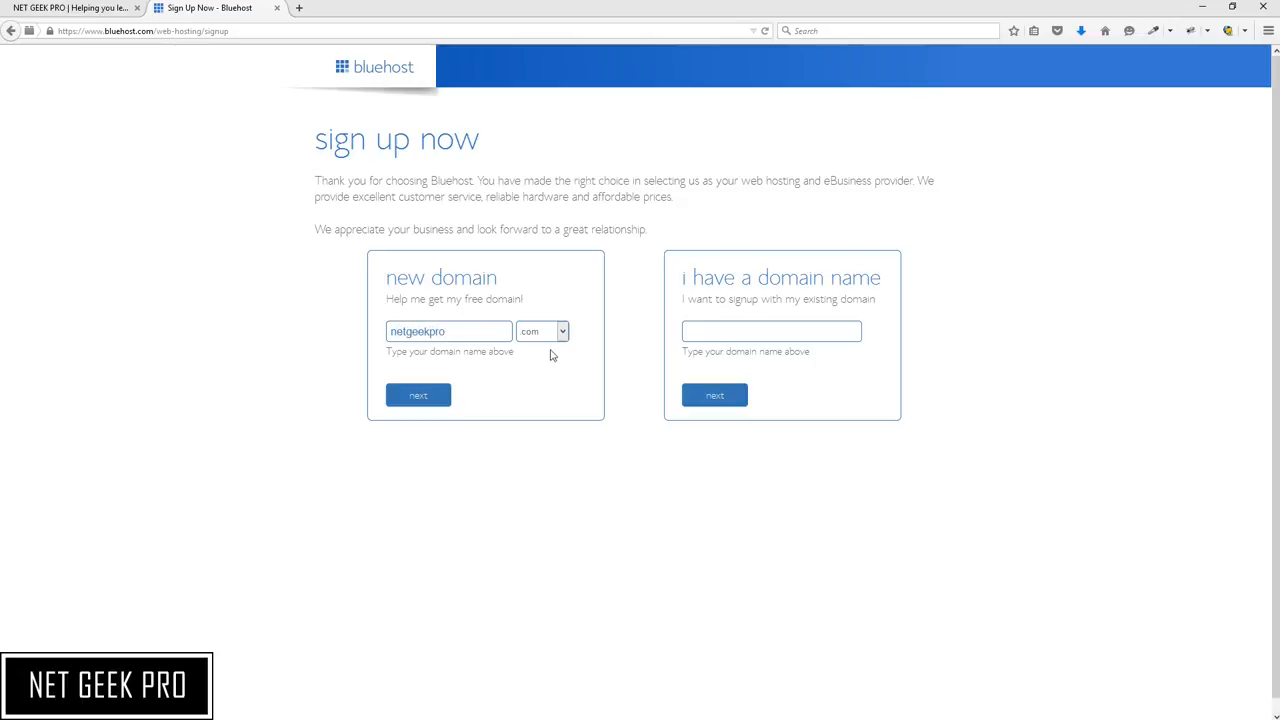
pyautogui.click(428, 407)
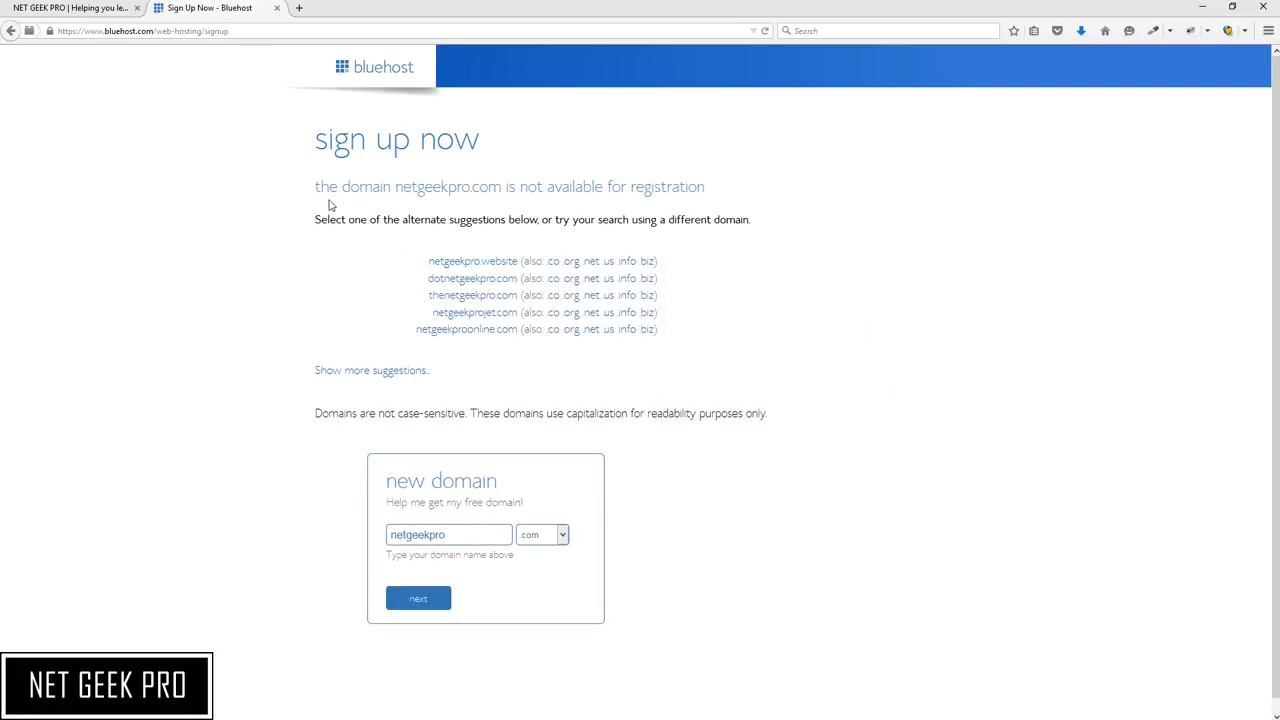
# Choose the alternate suggestion netgeekproonline.com as the domain instead
pyautogui.moveTo(316, 187); pyautogui.dragTo(706, 196)
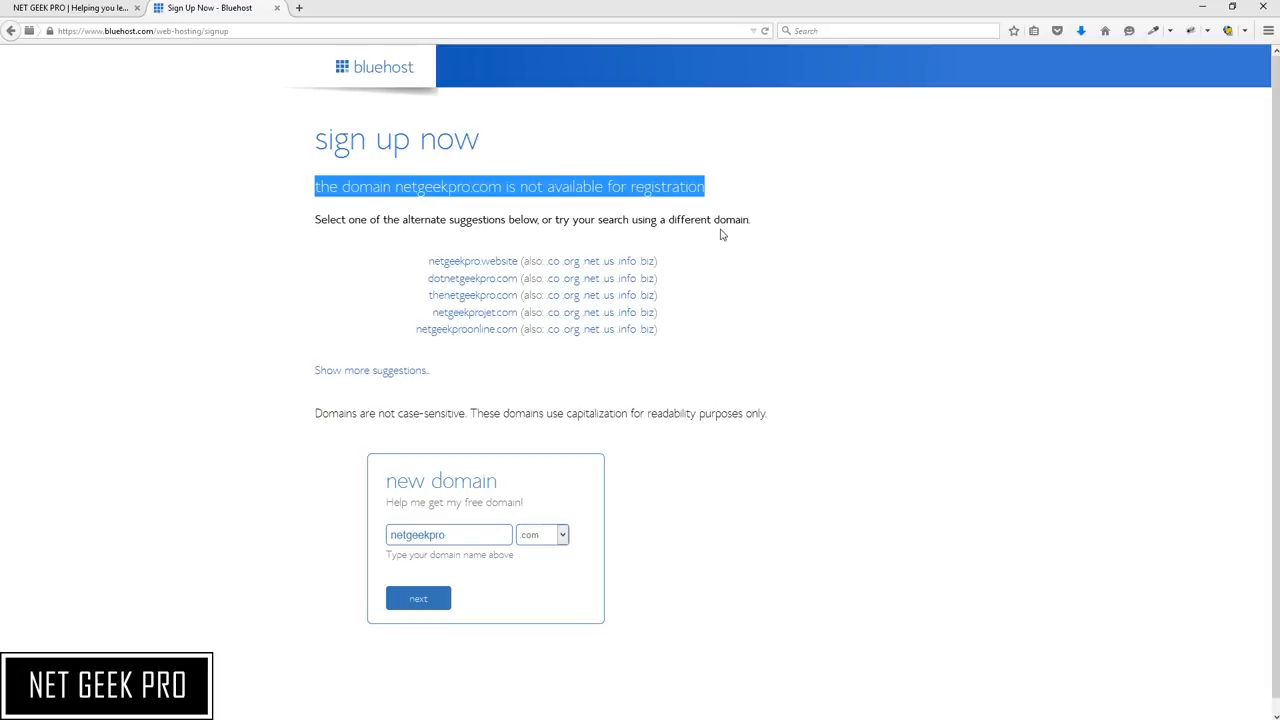
pyautogui.click(722, 236)
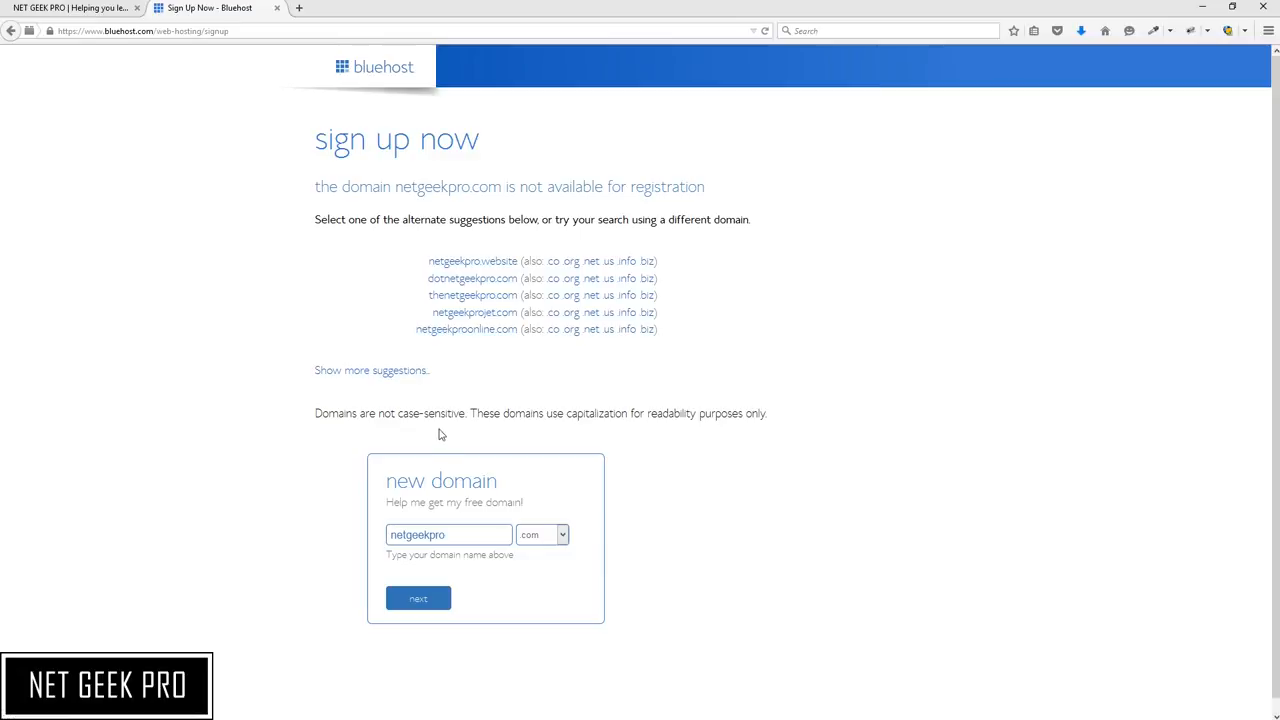
pyautogui.moveTo(466, 533); pyautogui.dragTo(338, 531)
pyautogui.click(472, 340)
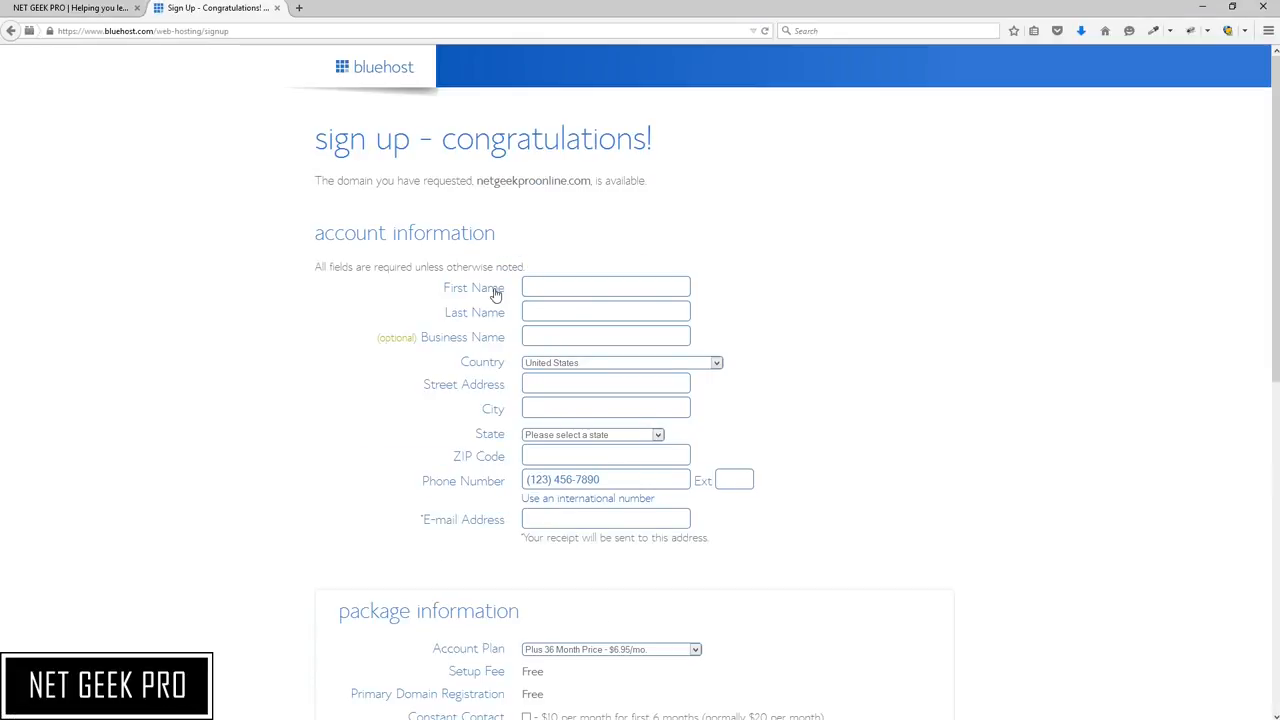
# Review the package information and select the Plus 36 Month Price - $6.95/mo. account plan
pyautogui.moveTo(477, 181); pyautogui.dragTo(591, 178)
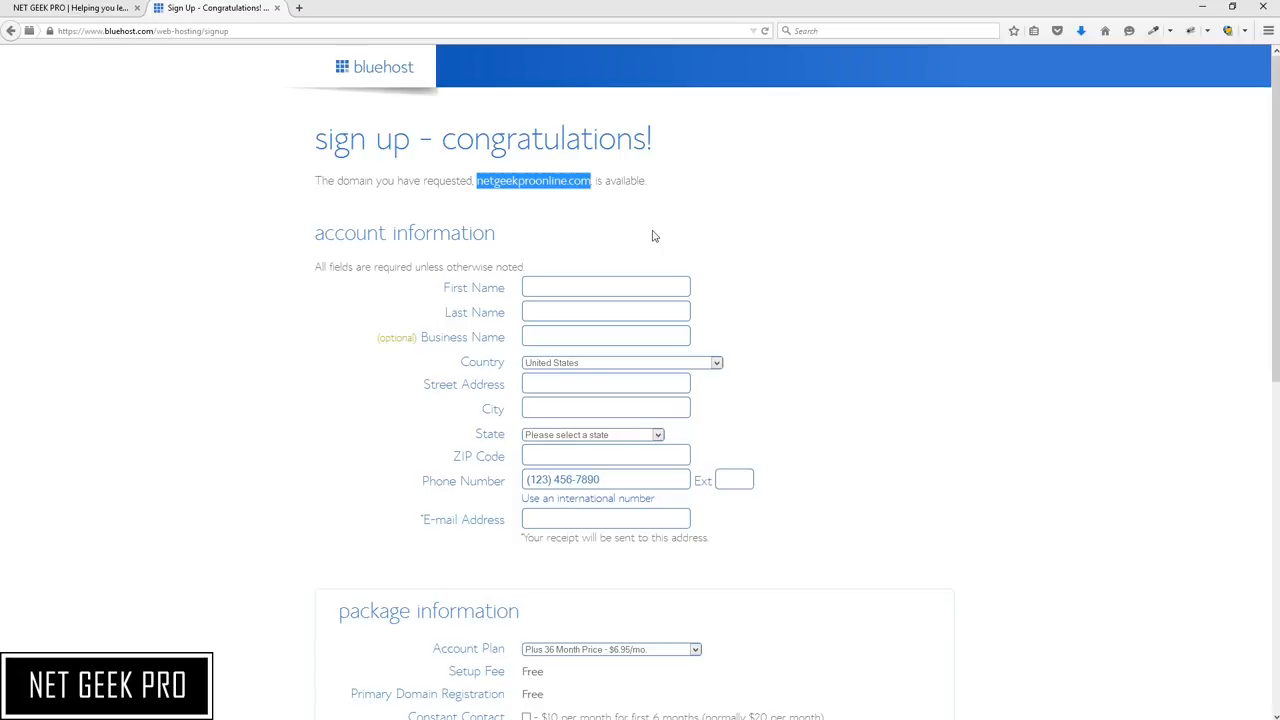
pyautogui.scroll(-3, 652, 236)
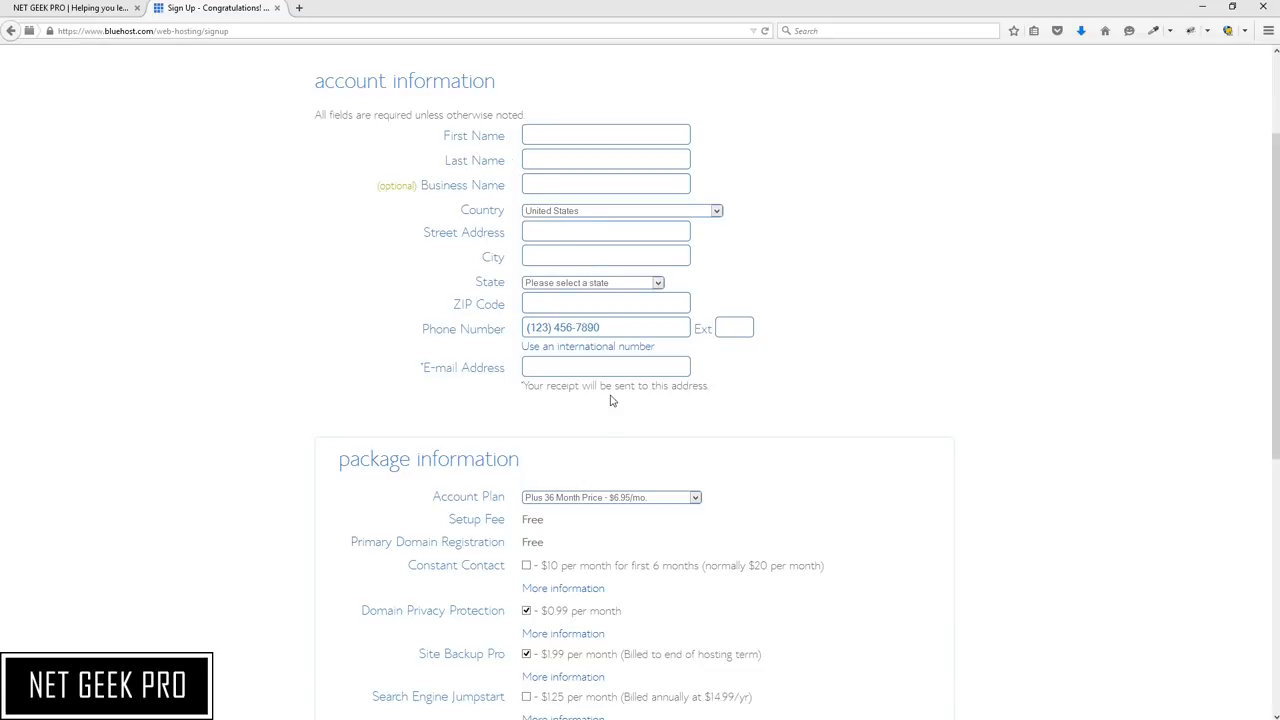
pyautogui.scroll(-2, 847, 477)
pyautogui.scroll(-5, 847, 477)
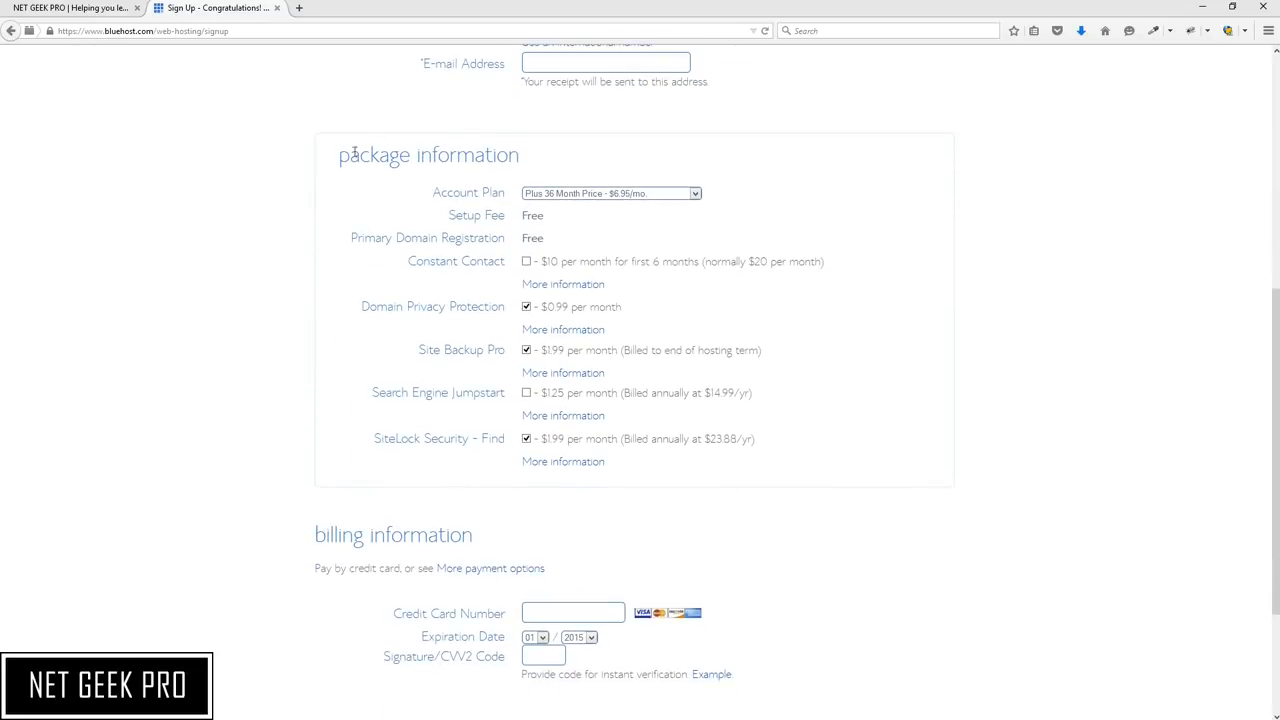
pyautogui.moveTo(340, 157); pyautogui.dragTo(523, 134)
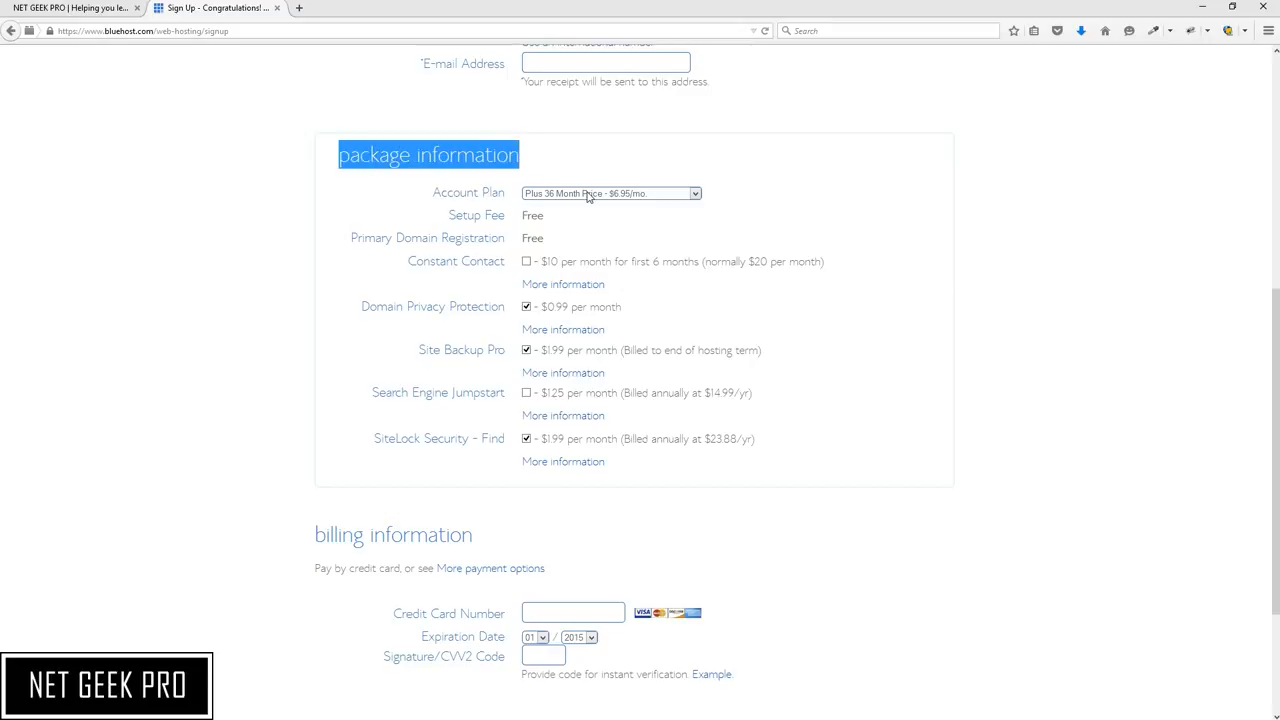
pyautogui.click(665, 198)
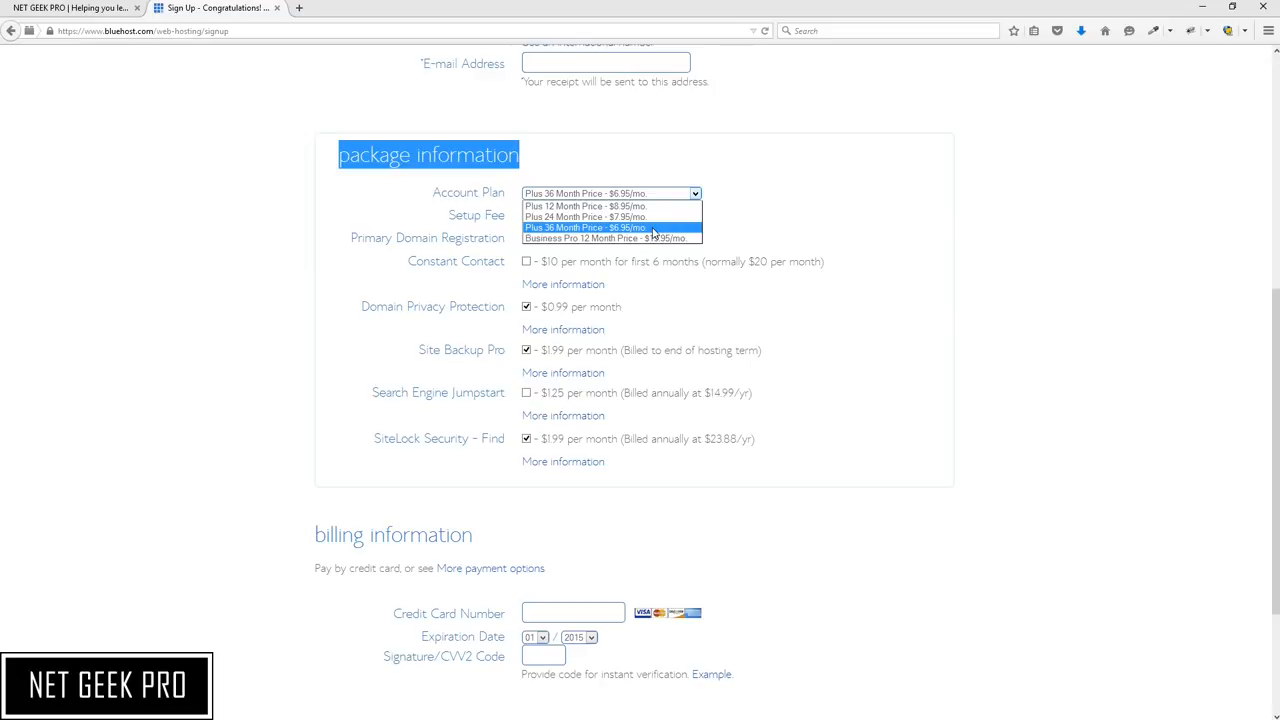
pyautogui.click(818, 229)
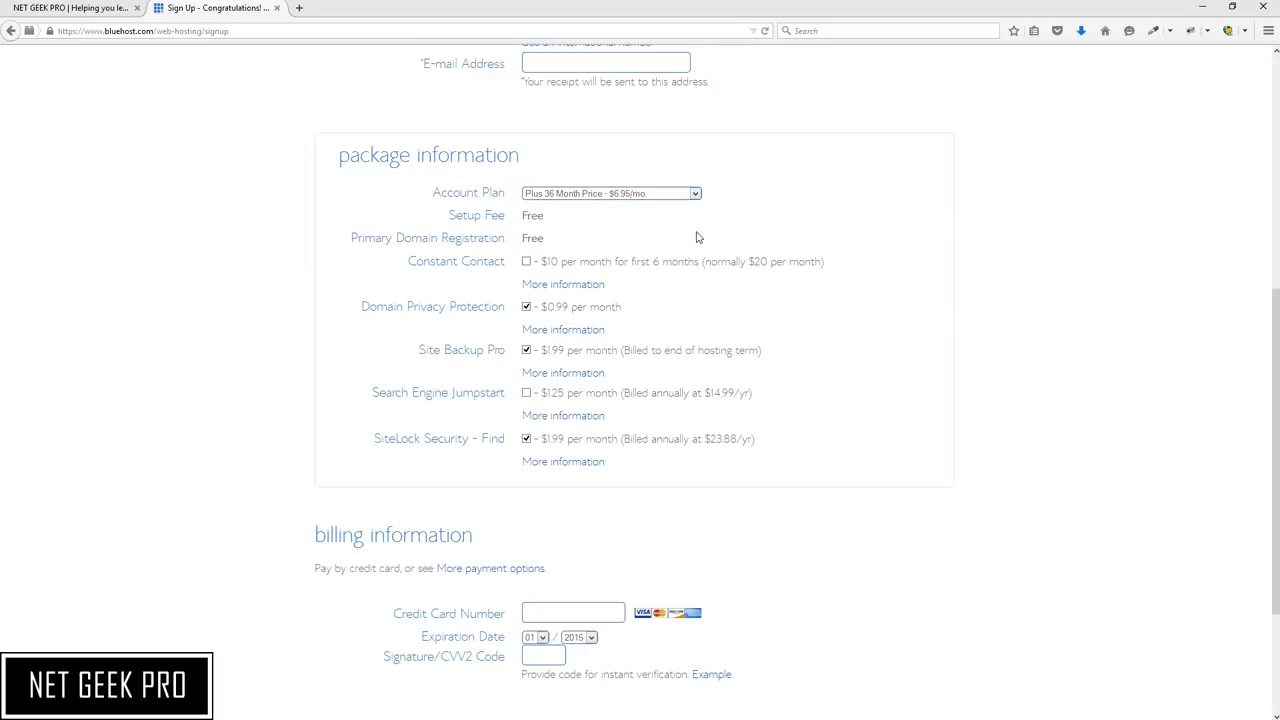
# Uncheck the Domain Privacy Protection, Site Backup Pro and SiteLock Security - Find add-ons
pyautogui.moveTo(522, 215); pyautogui.dragTo(548, 217)
pyautogui.moveTo(523, 238); pyautogui.dragTo(563, 242)
pyautogui.click(526, 308)
pyautogui.click(526, 351)
pyautogui.click(526, 439)
pyautogui.scroll(-3, 630, 333)
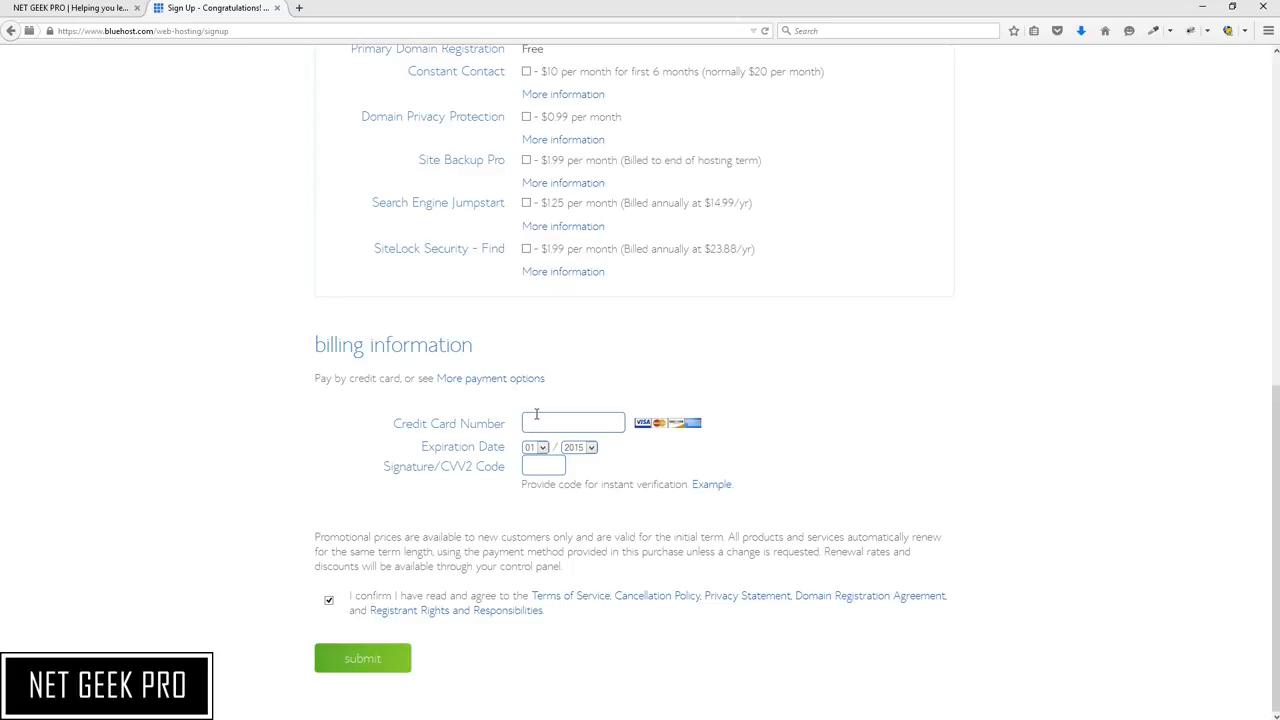
# Show more payment options and keep Pay by Credit Card as the payment method
pyautogui.click(493, 384)
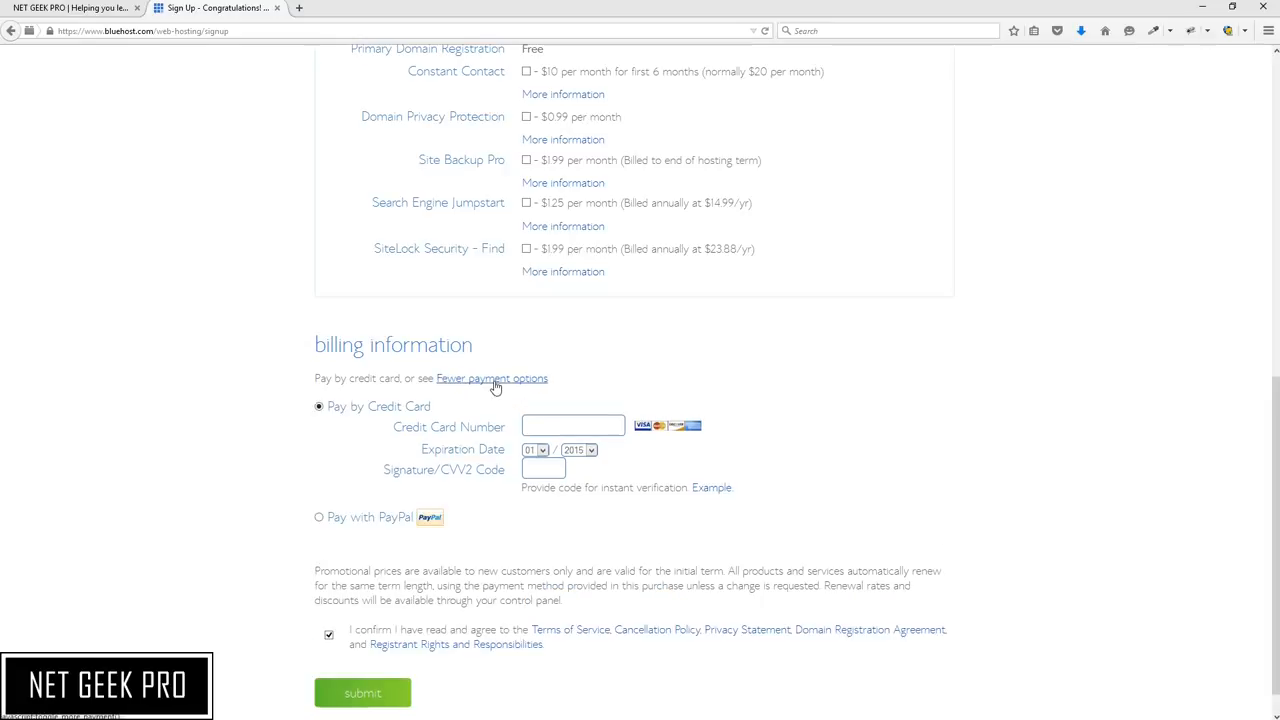
pyautogui.click(320, 519)
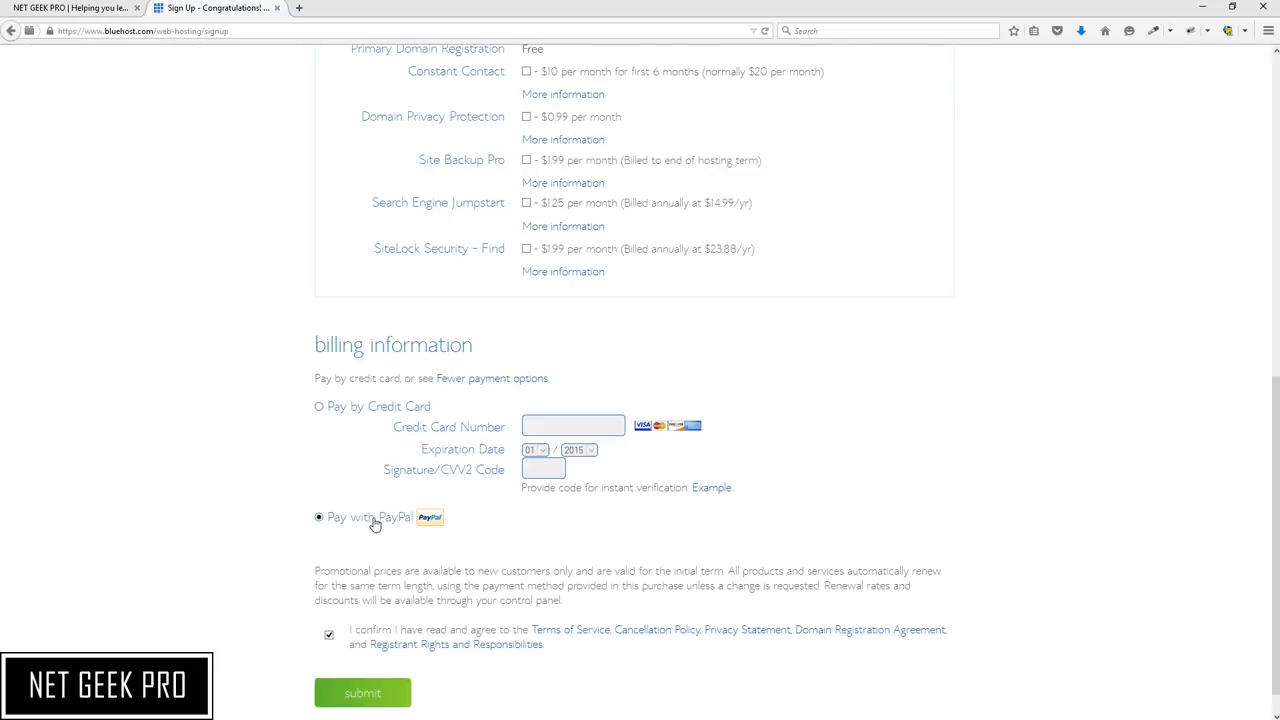
pyautogui.click(319, 408)
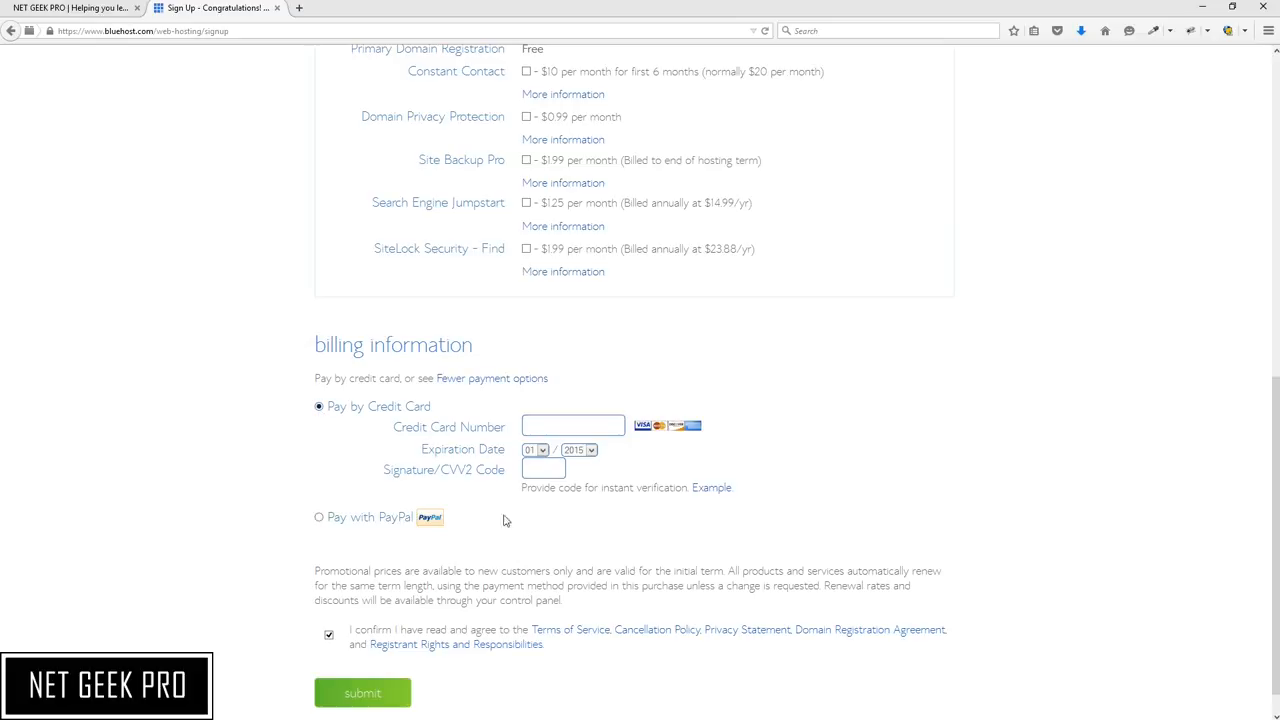
# Agree to the terms of service and submit the signup form
pyautogui.scroll(-1, 548, 503)
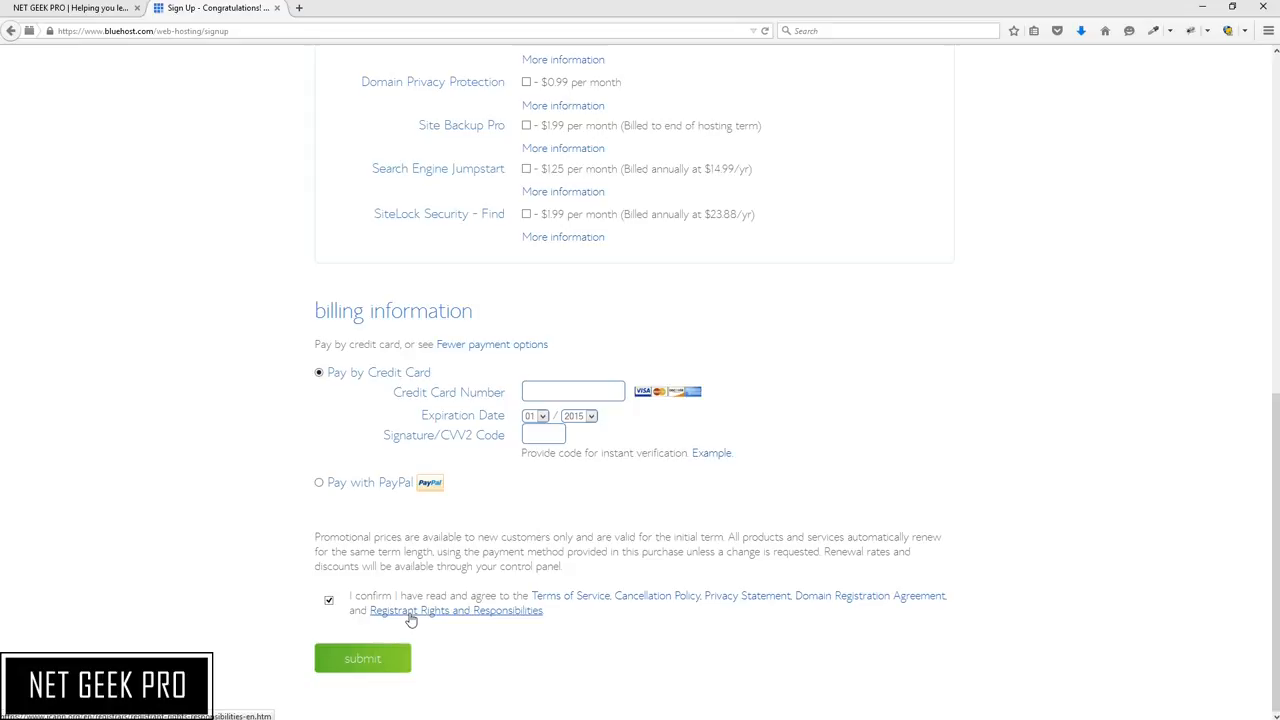
pyautogui.click(330, 602)
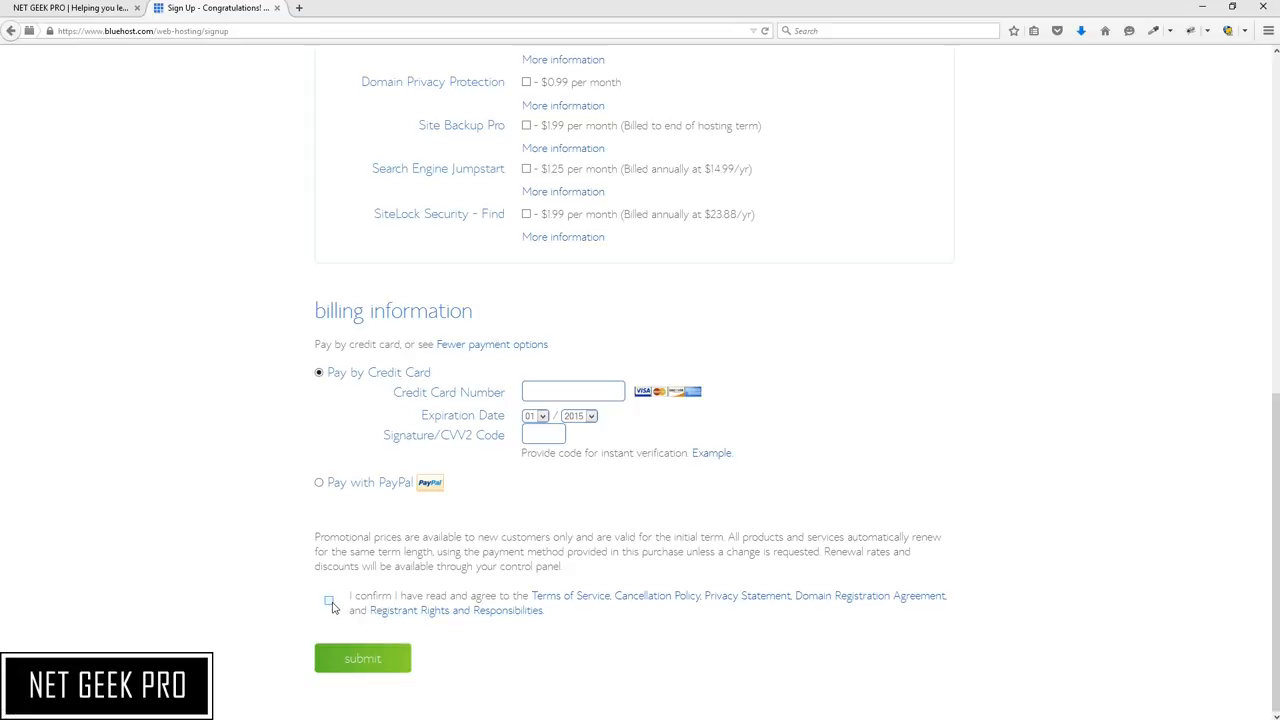
pyautogui.click(330, 602)
pyautogui.click(373, 660)
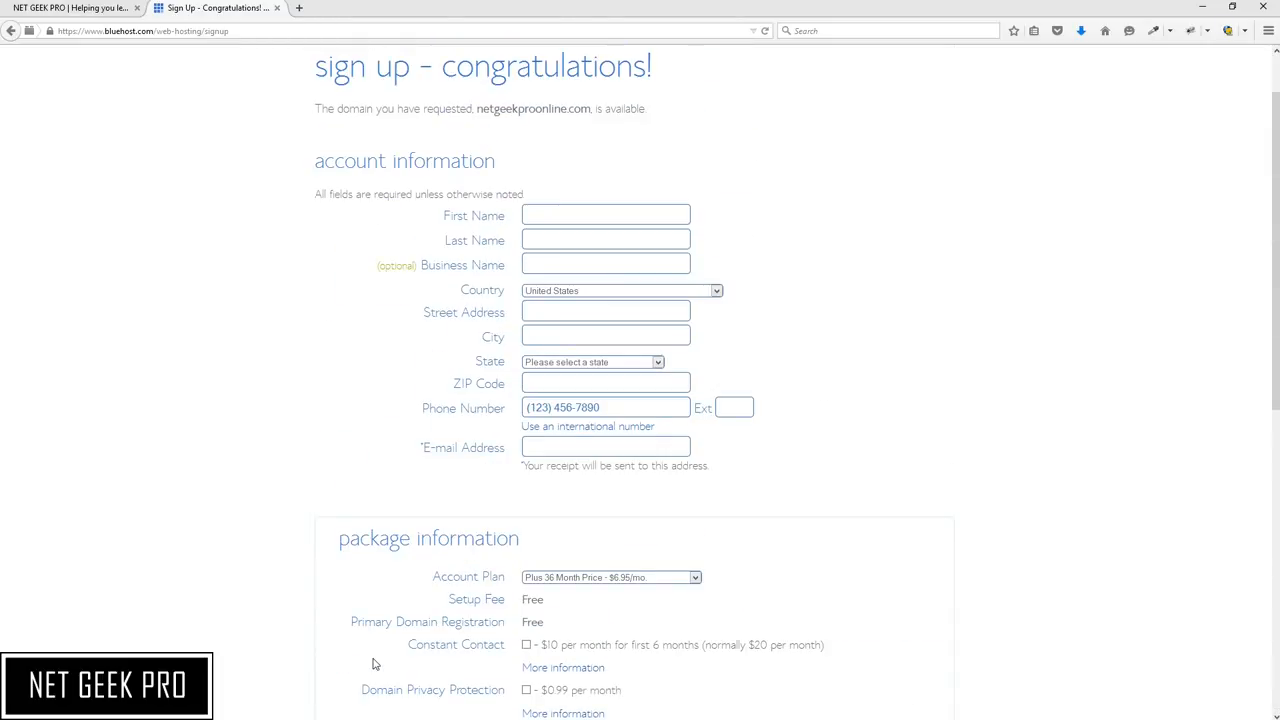
pyautogui.scroll(-10, 373, 663)
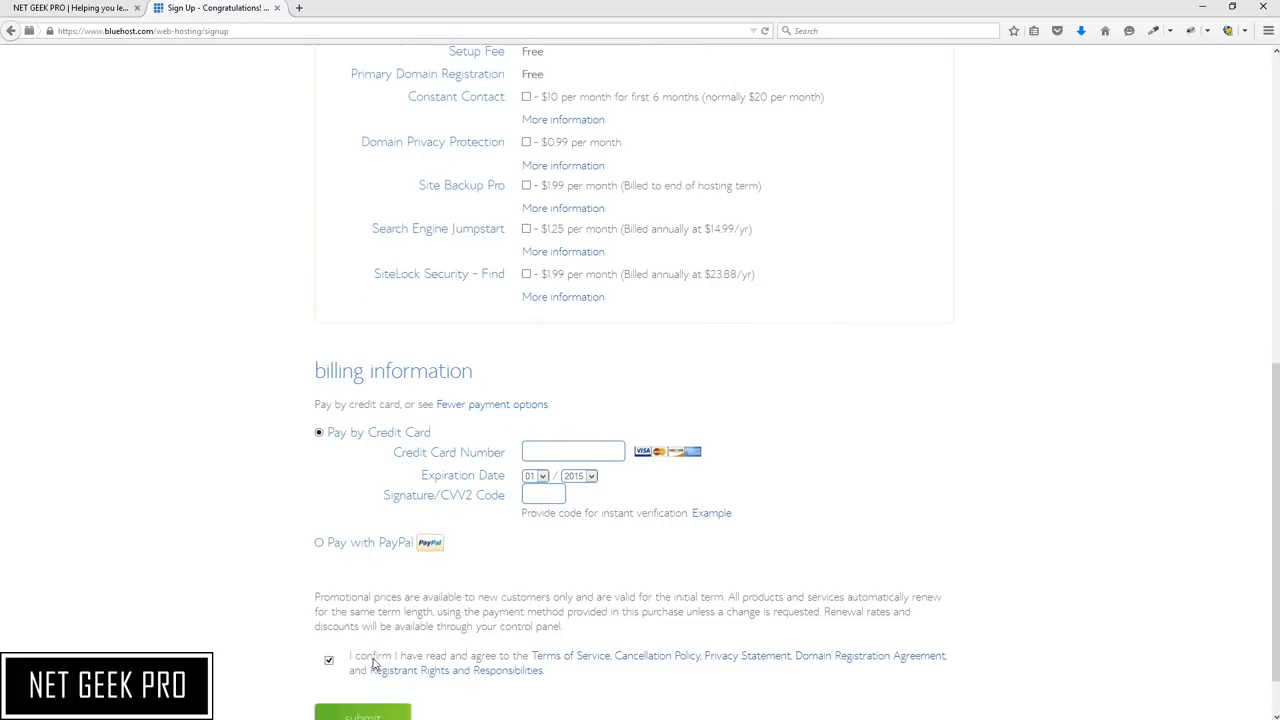
pyautogui.scroll(-1, 374, 665)
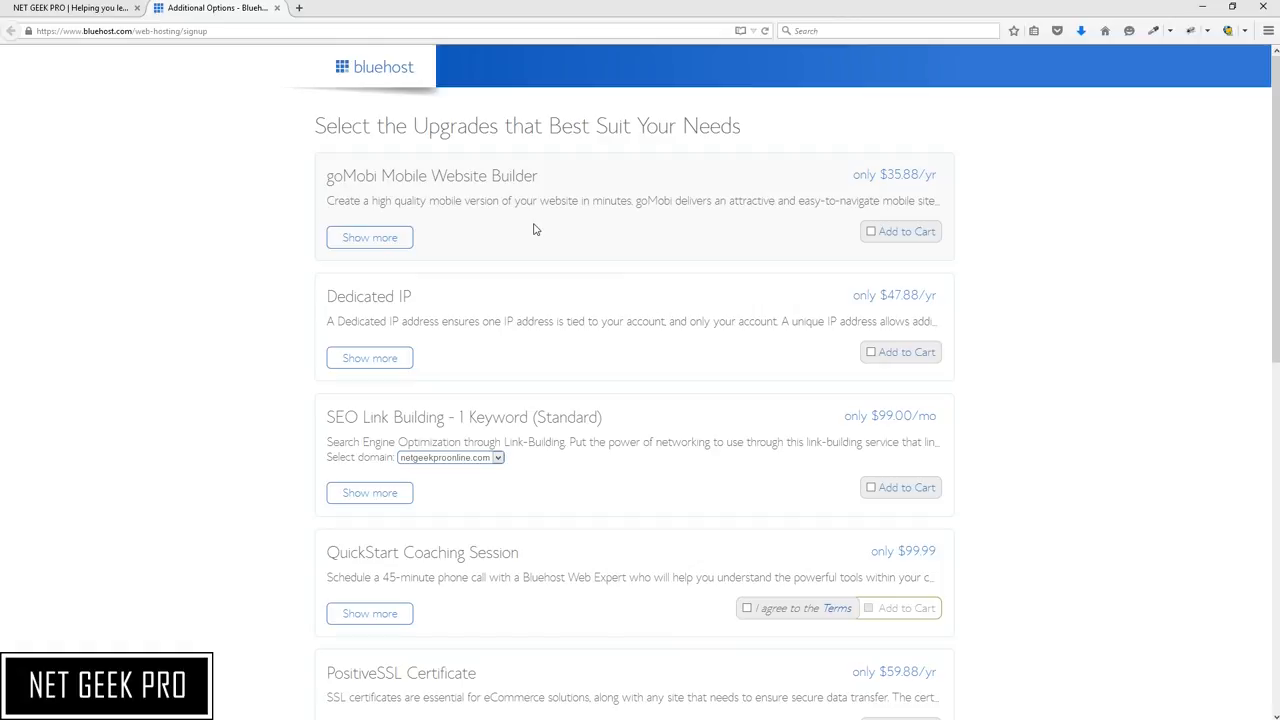
# Complete the order without adding any of the offered upgrades
pyautogui.scroll(-6, 533, 229)
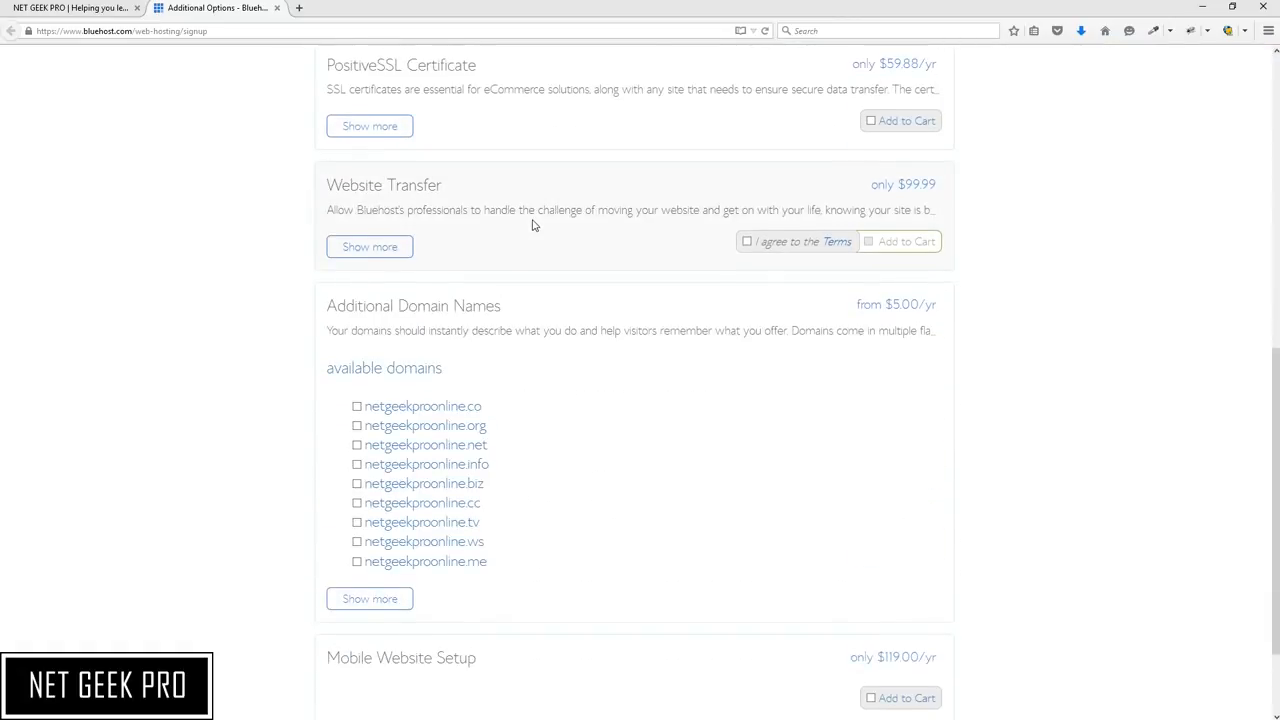
pyautogui.scroll(-2, 533, 226)
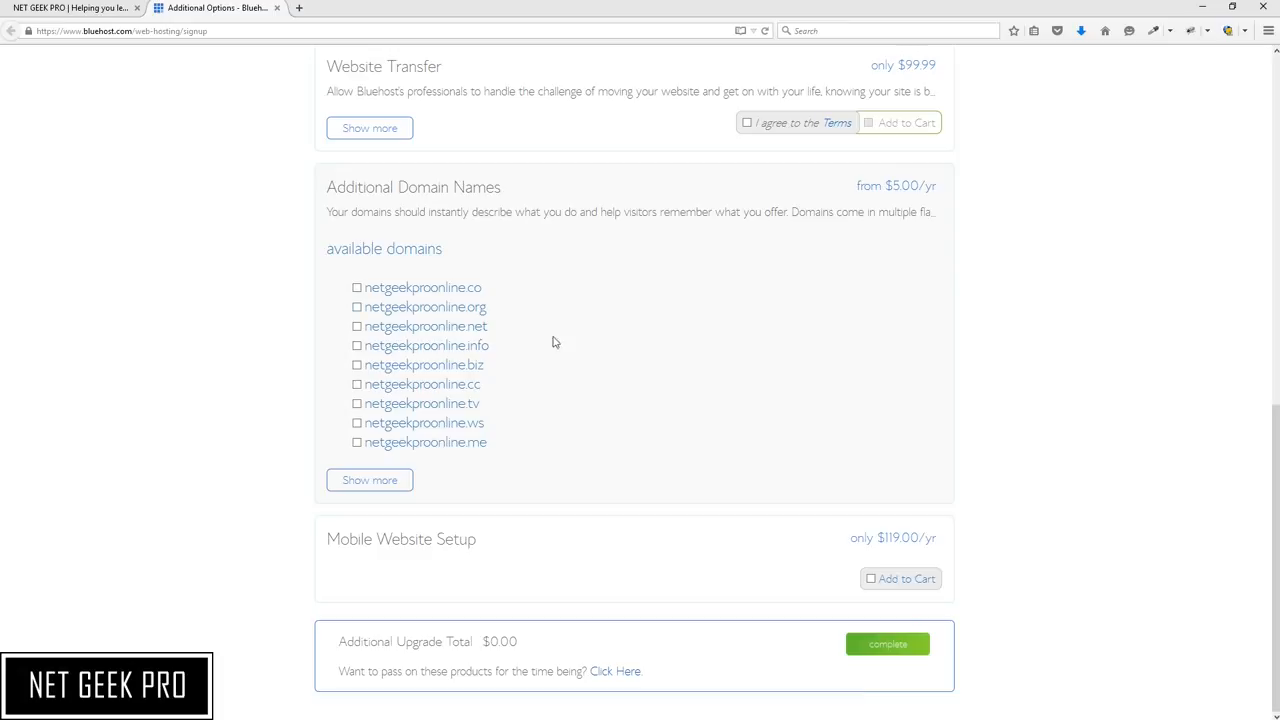
pyautogui.click(893, 645)
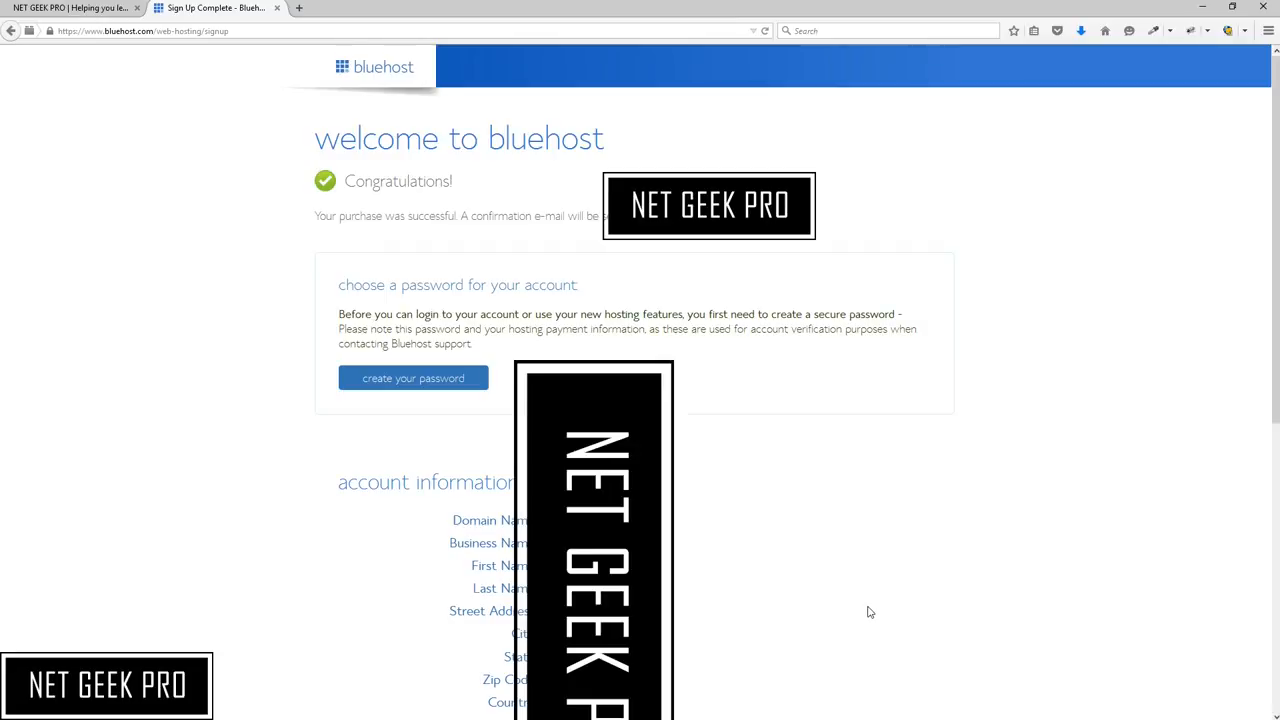
# Open the account password creation page and review the password requirements
pyautogui.click(424, 386)
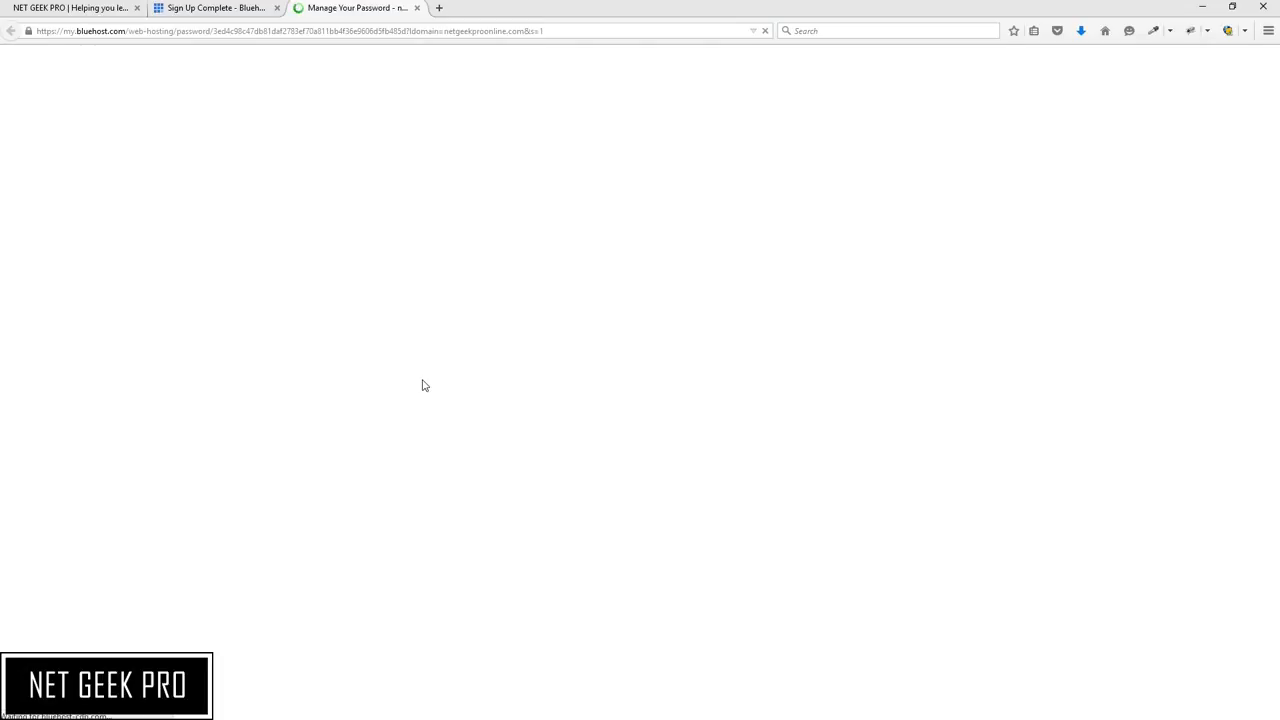
pyautogui.scroll(-3, 424, 386)
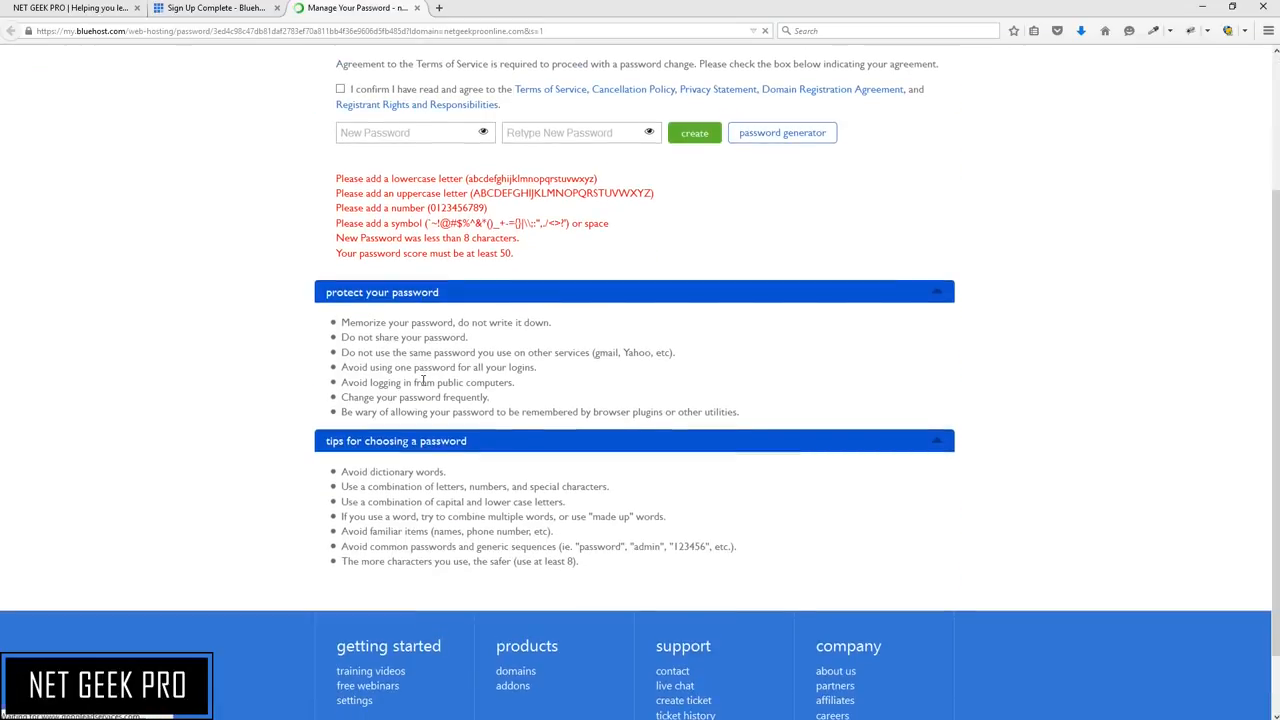
pyautogui.scroll(4, 449, 292)
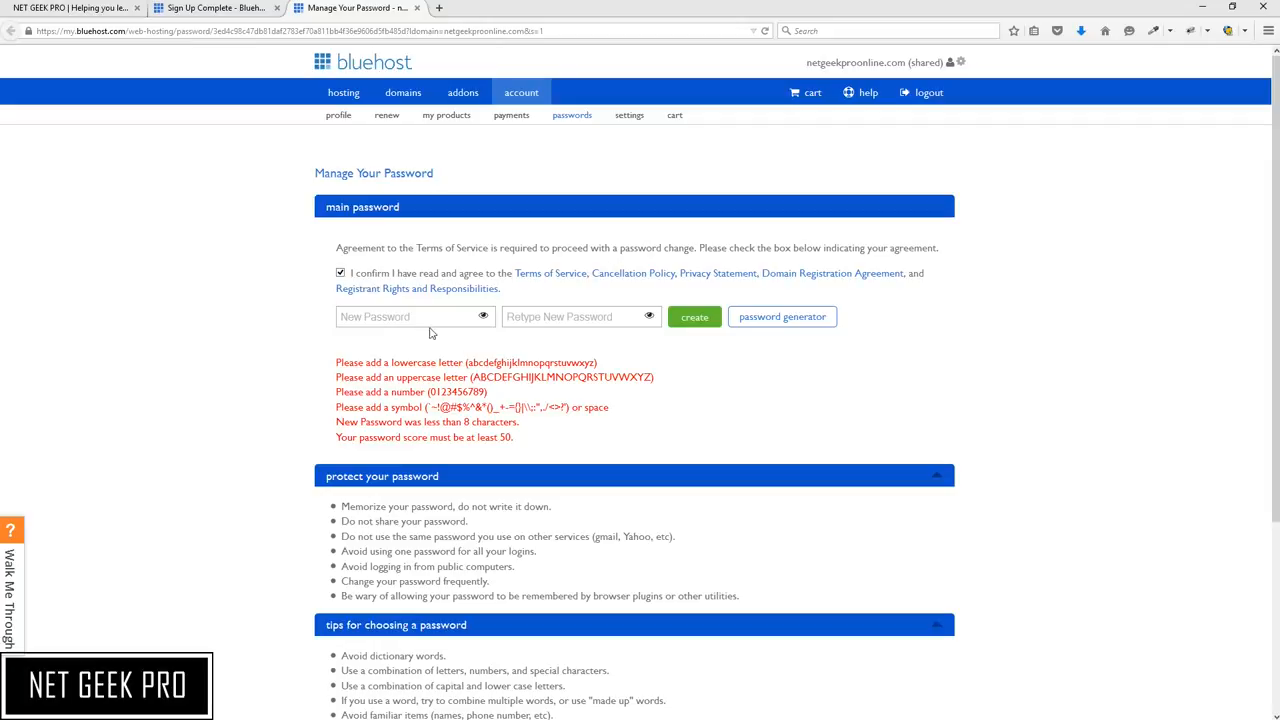
pyautogui.moveTo(336, 364); pyautogui.dragTo(655, 443)
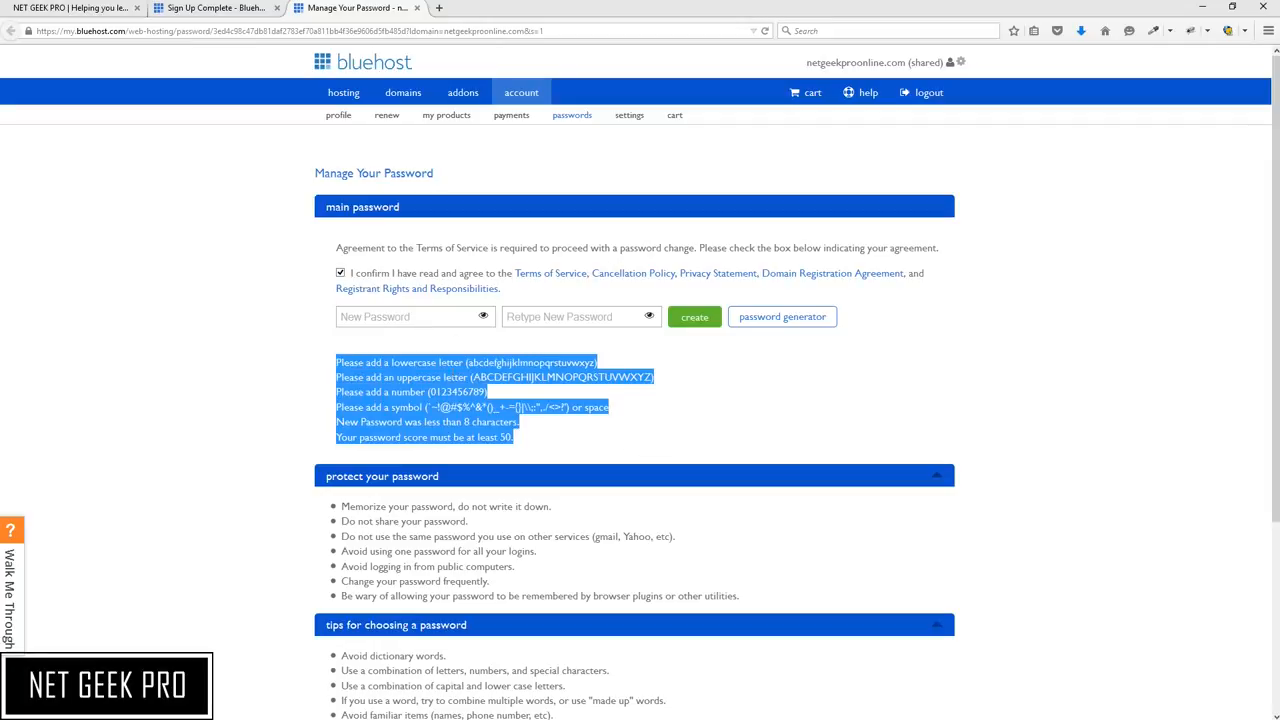
pyautogui.click(430, 360)
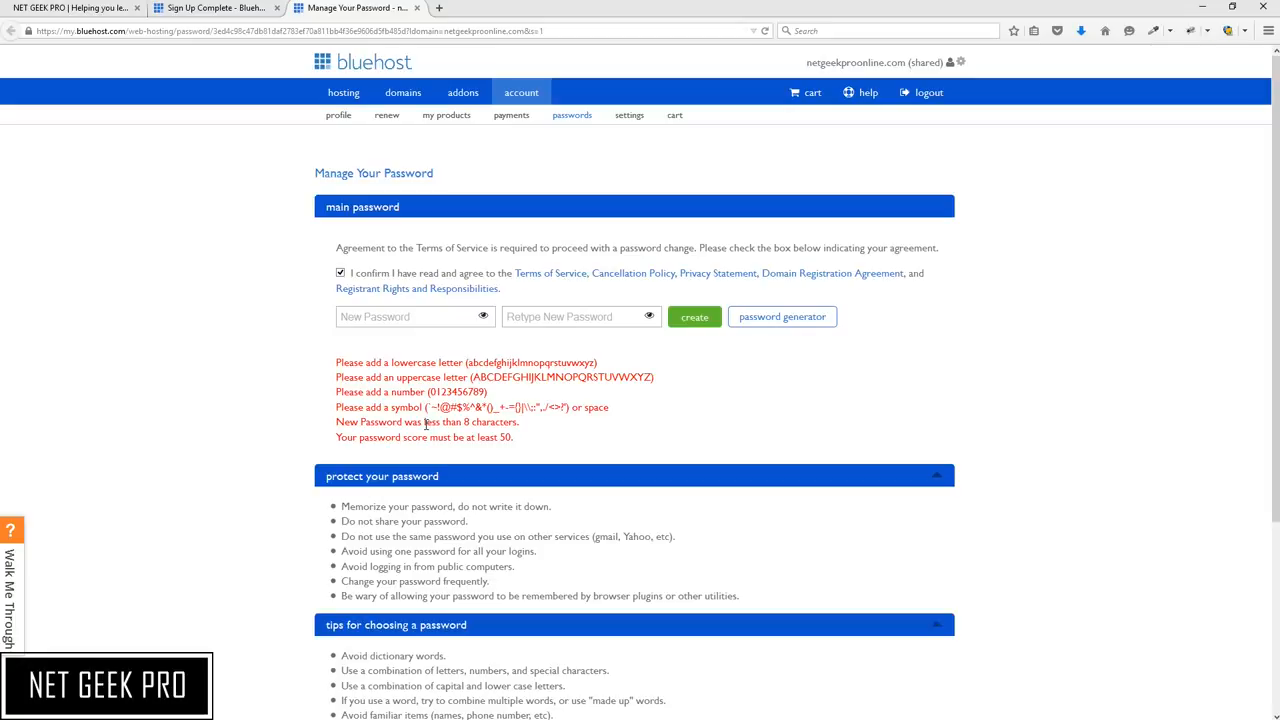
# Enter and confirm a new account password that meets the requirements, then create it
pyautogui.click(390, 318)
pyautogui.write('*****')
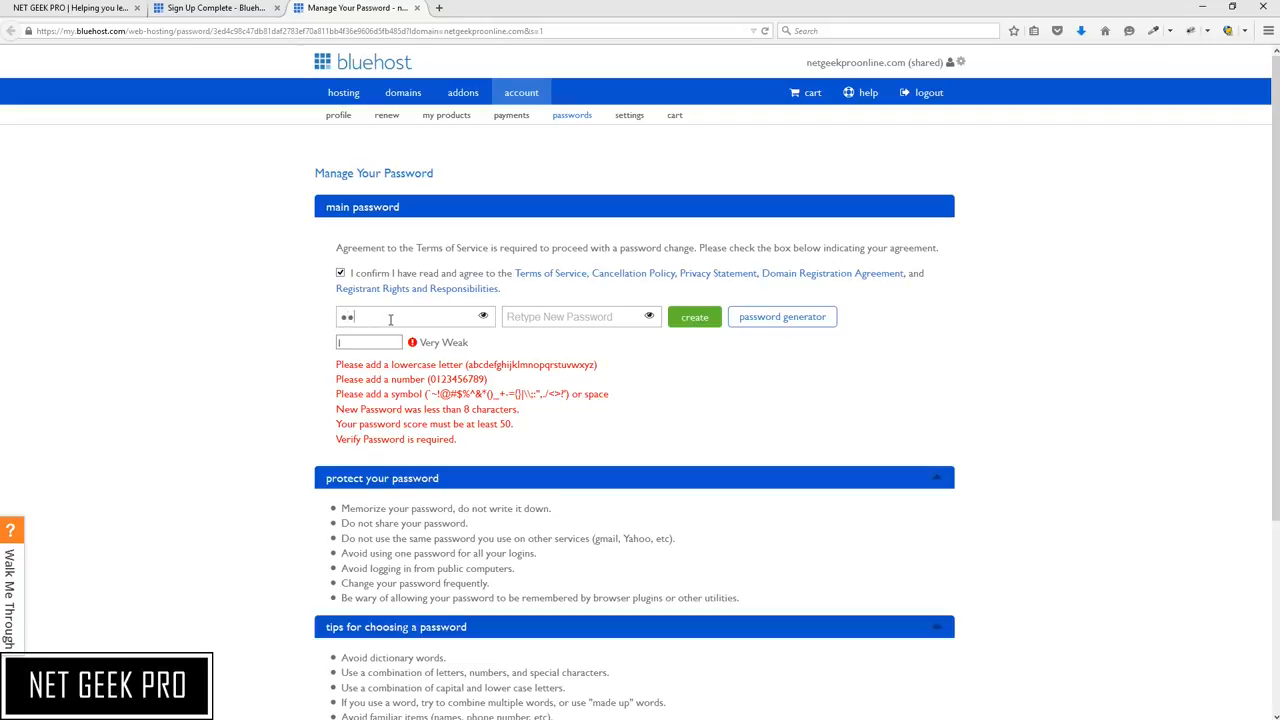
pyautogui.write('*****')
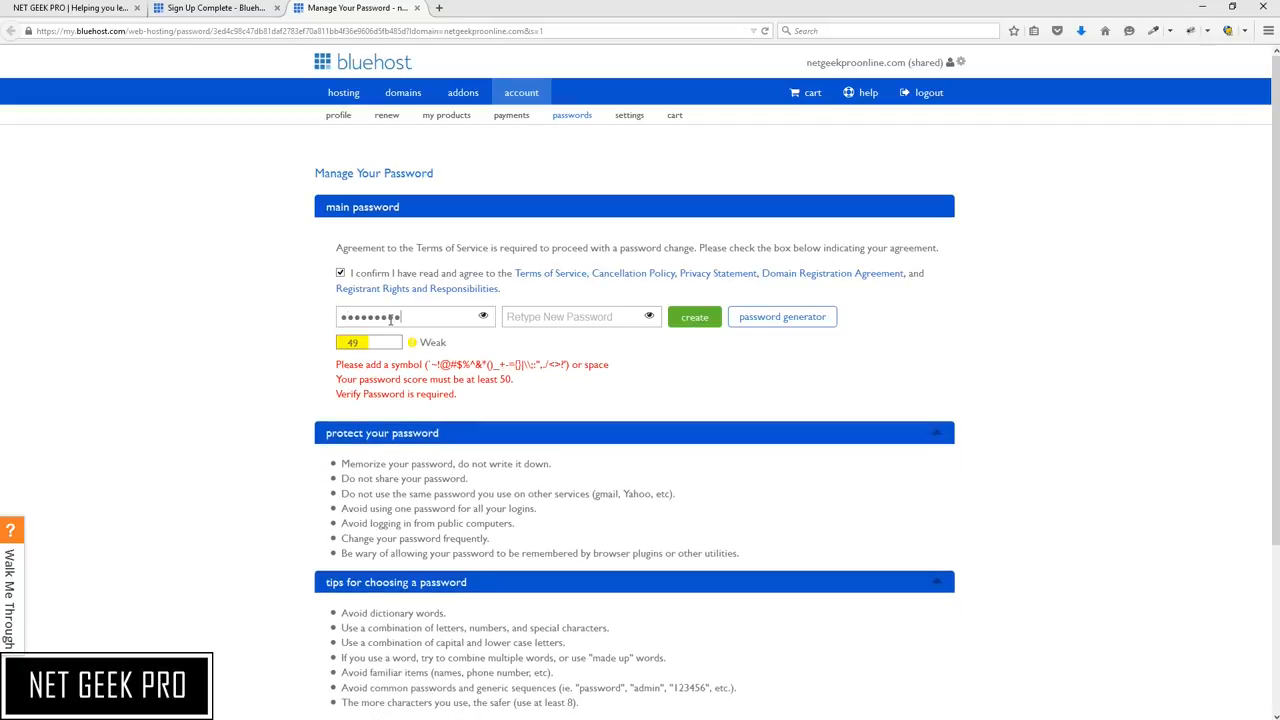
pyautogui.write('*')
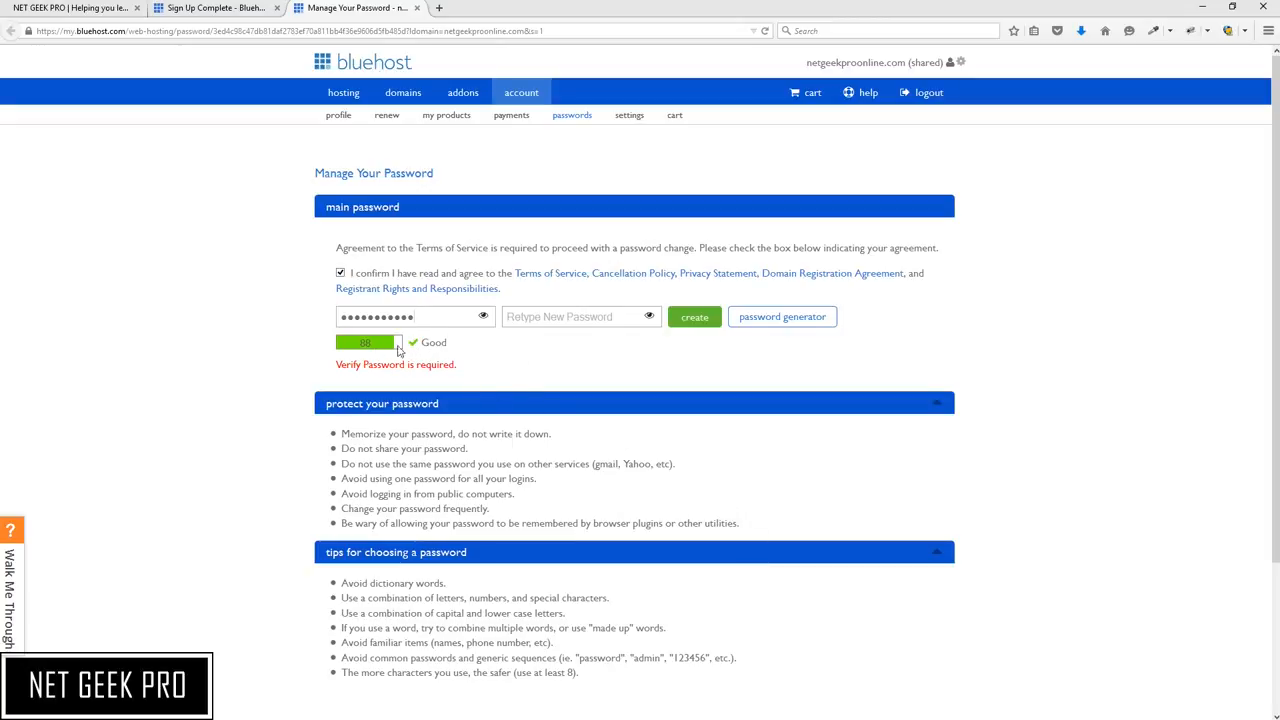
pyautogui.write('•••••••••••')
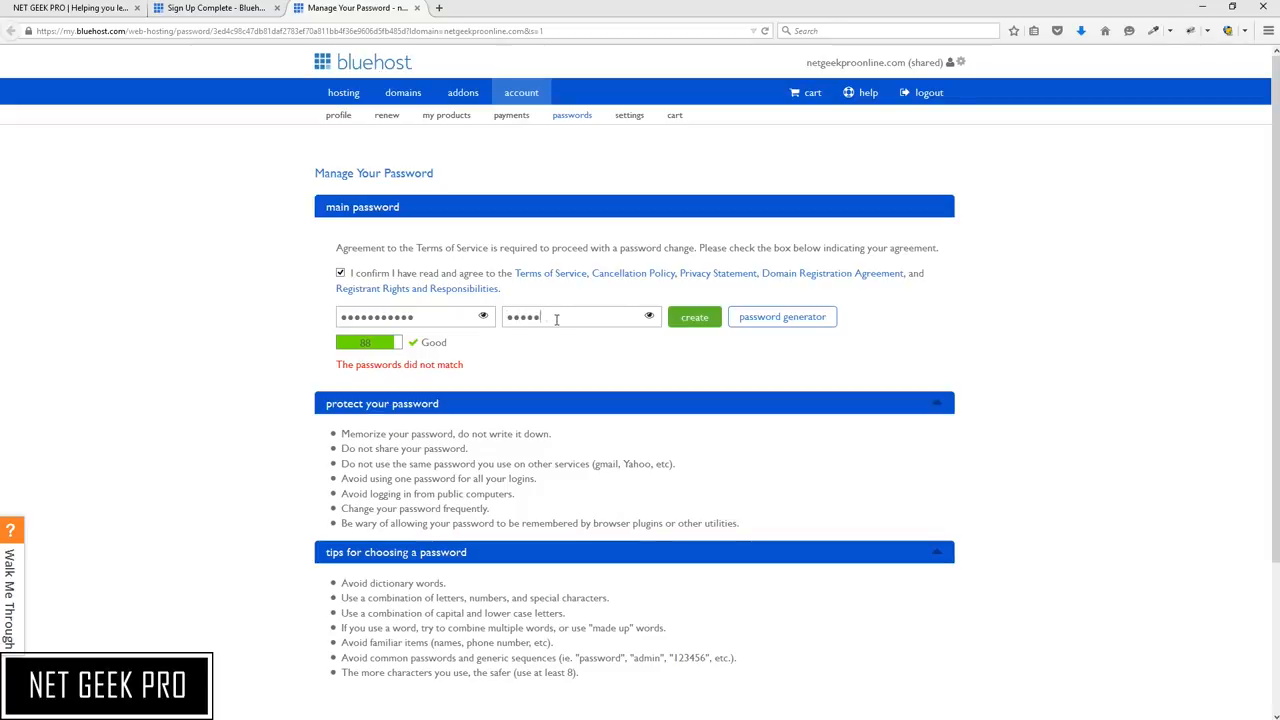
pyautogui.write('1')
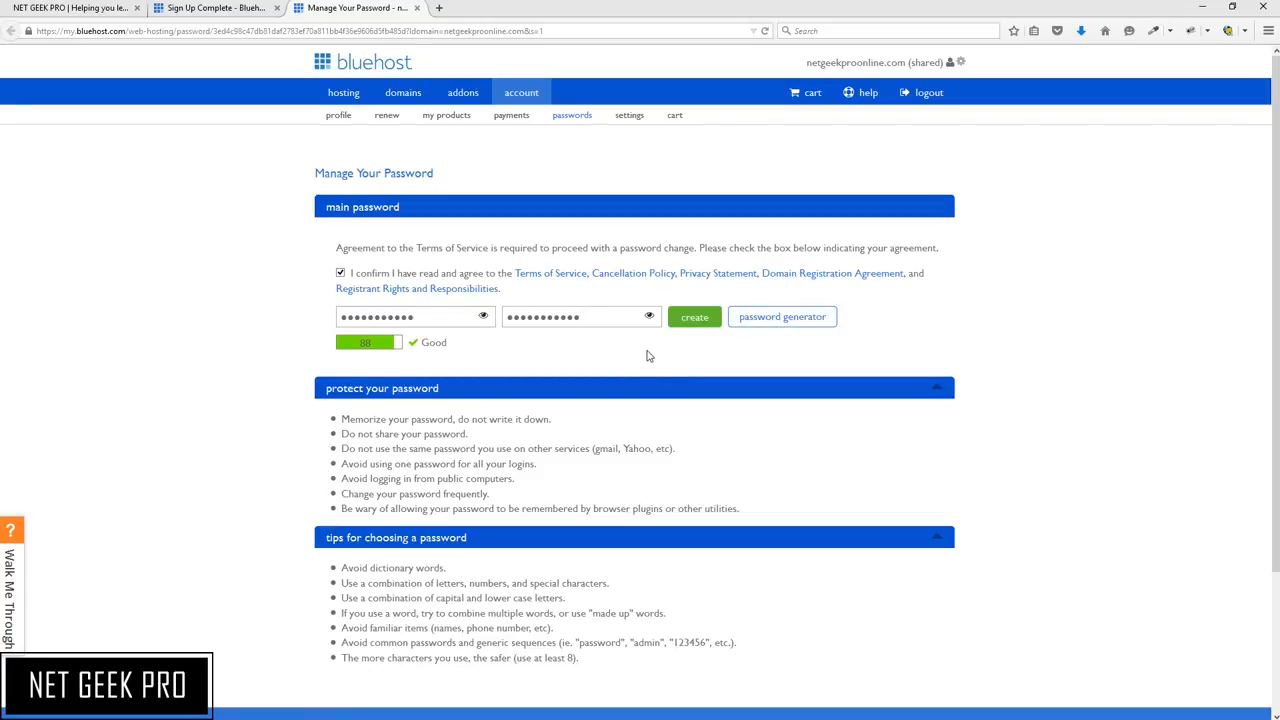
pyautogui.click(700, 330)
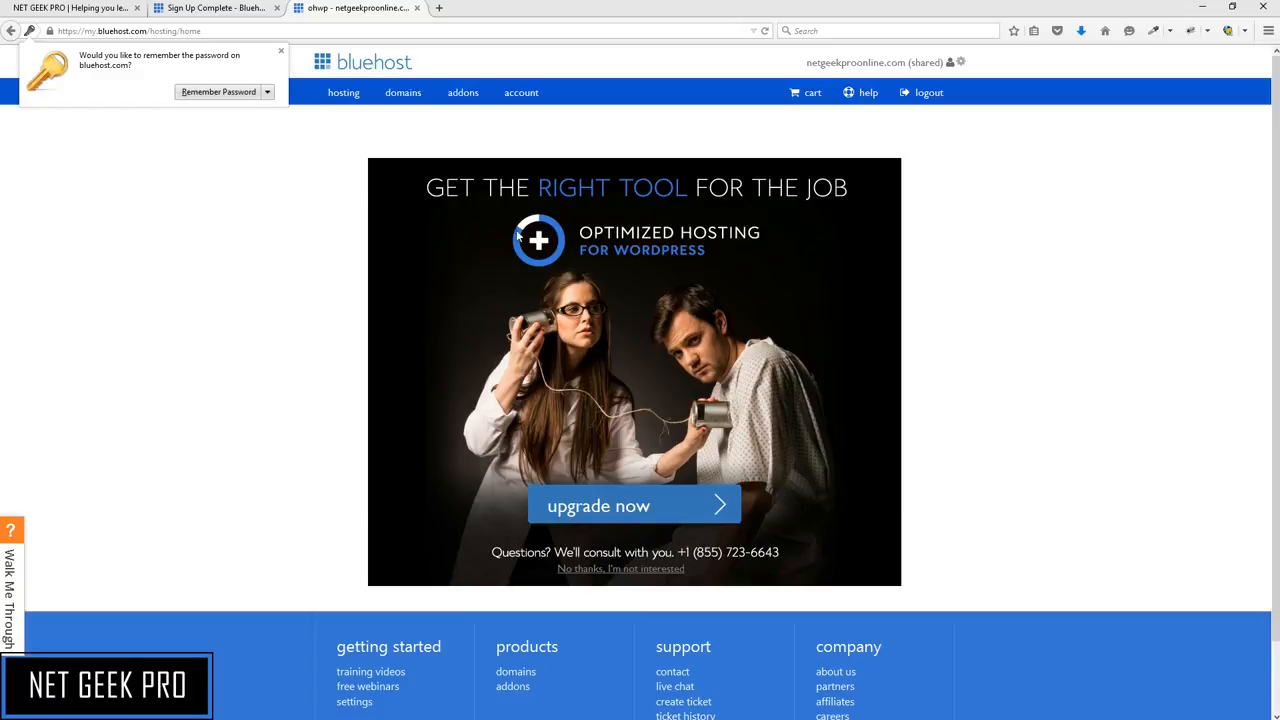
# Dismiss the browser's save-password prompt and decline the optimized WordPress hosting upgrade offer
pyautogui.click(281, 50)
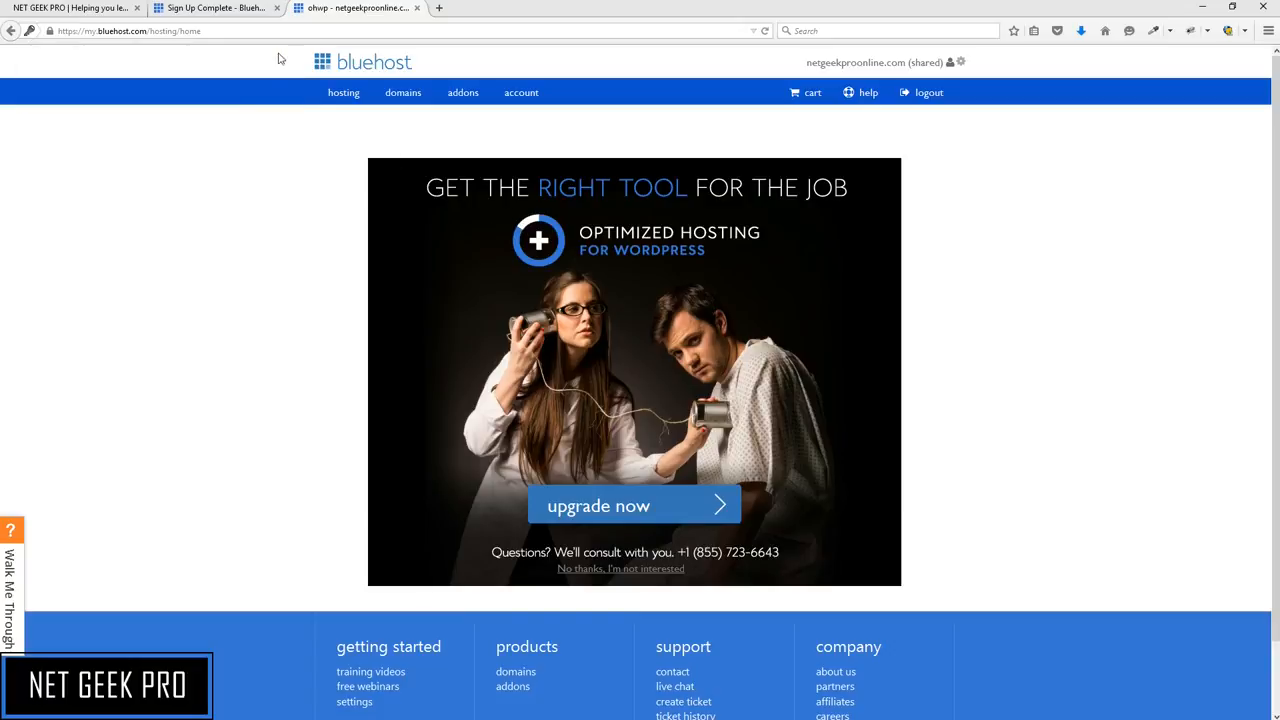
pyautogui.click(577, 574)
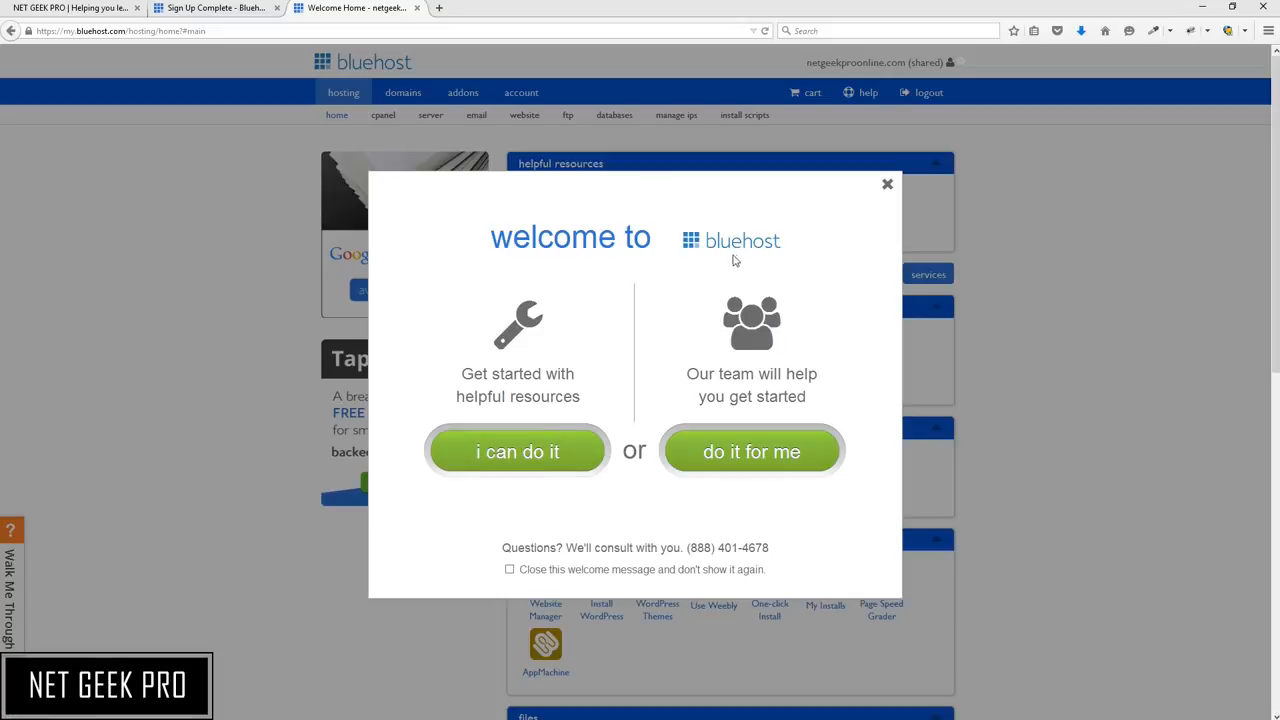
# Close the welcome dialog and open Install WordPress from the hosting home page
pyautogui.click(887, 185)
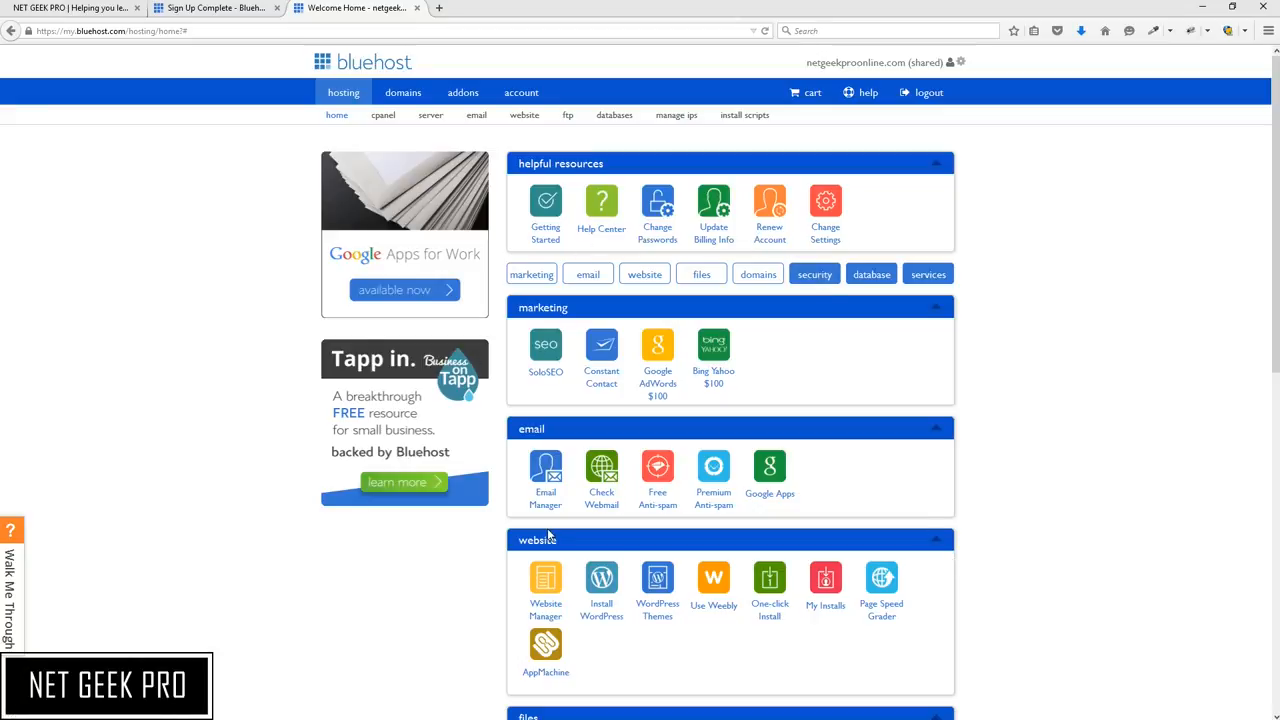
pyautogui.scroll(-3, 548, 537)
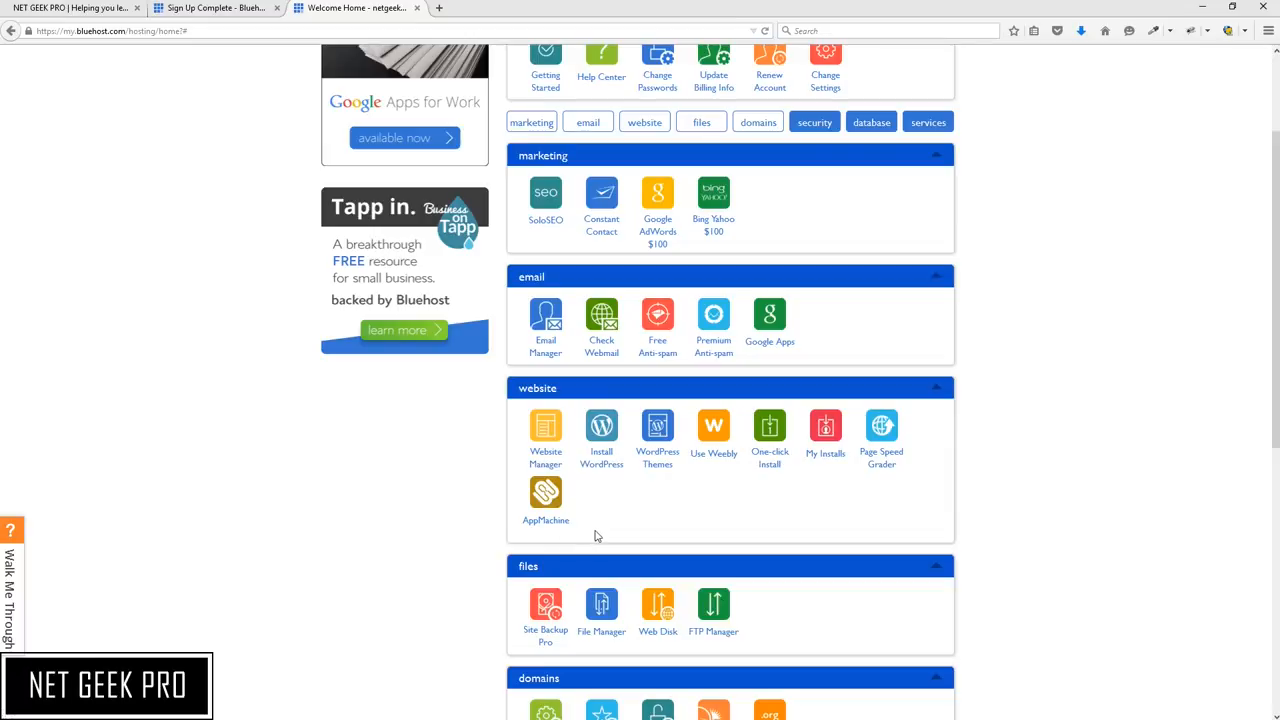
pyautogui.scroll(-4, 592, 537)
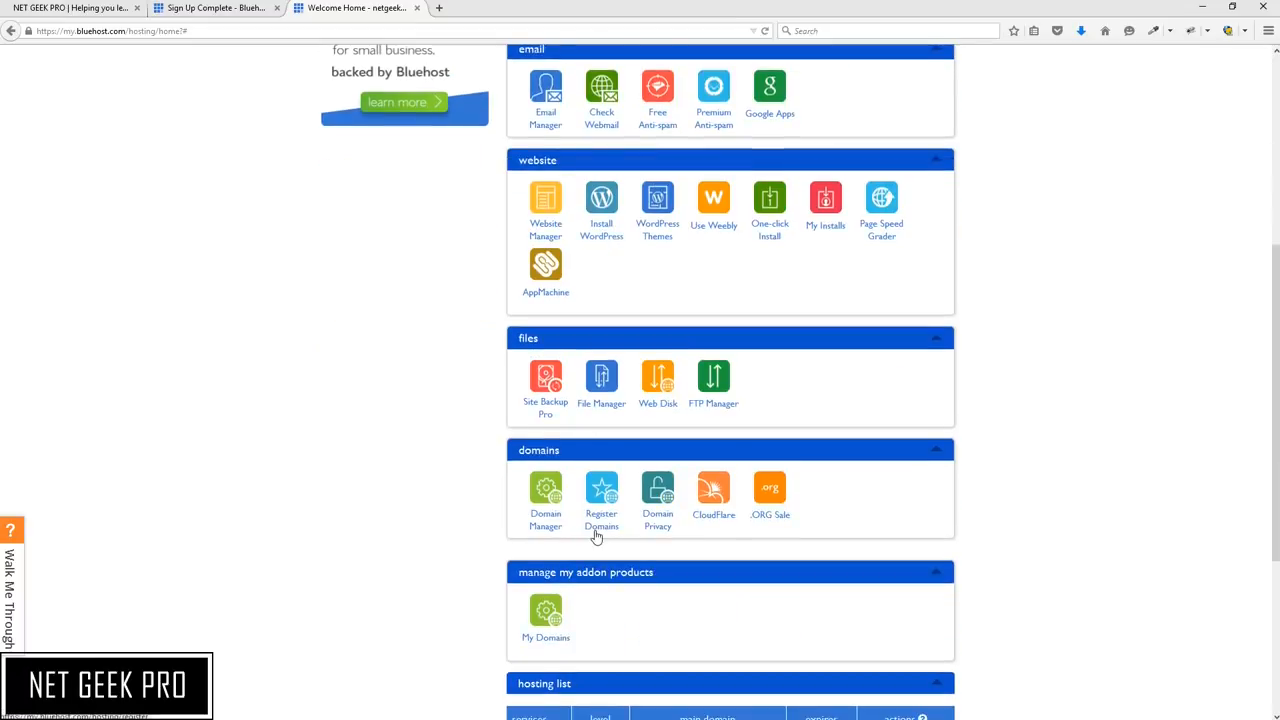
pyautogui.scroll(5, 595, 535)
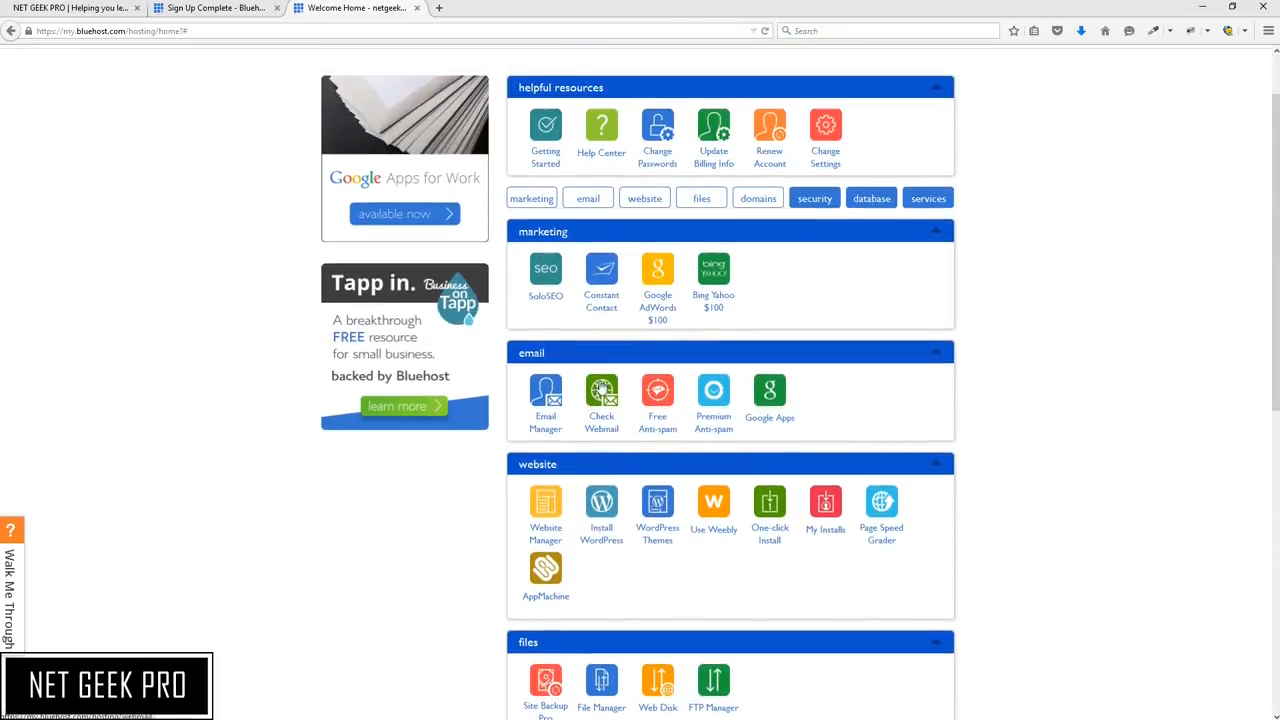
pyautogui.click(604, 537)
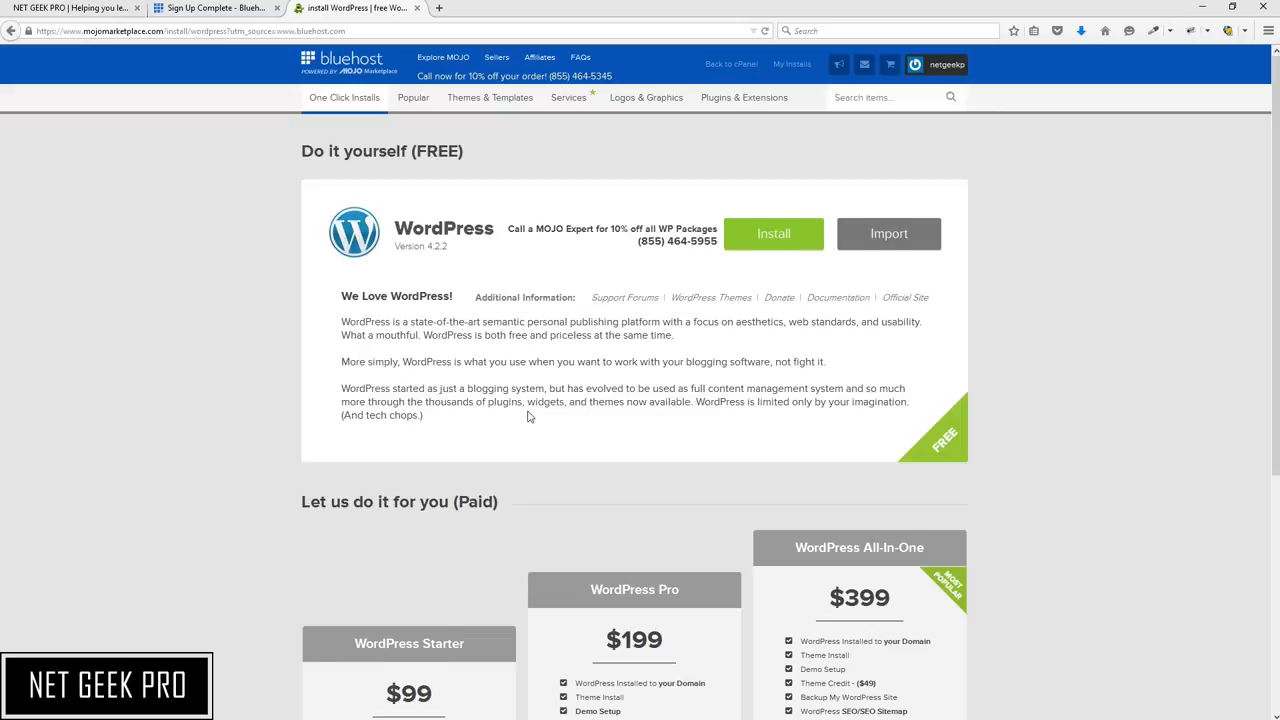
# Compare the free and paid WordPress options and start the free do-it-yourself installation
pyautogui.scroll(-3, 534, 414)
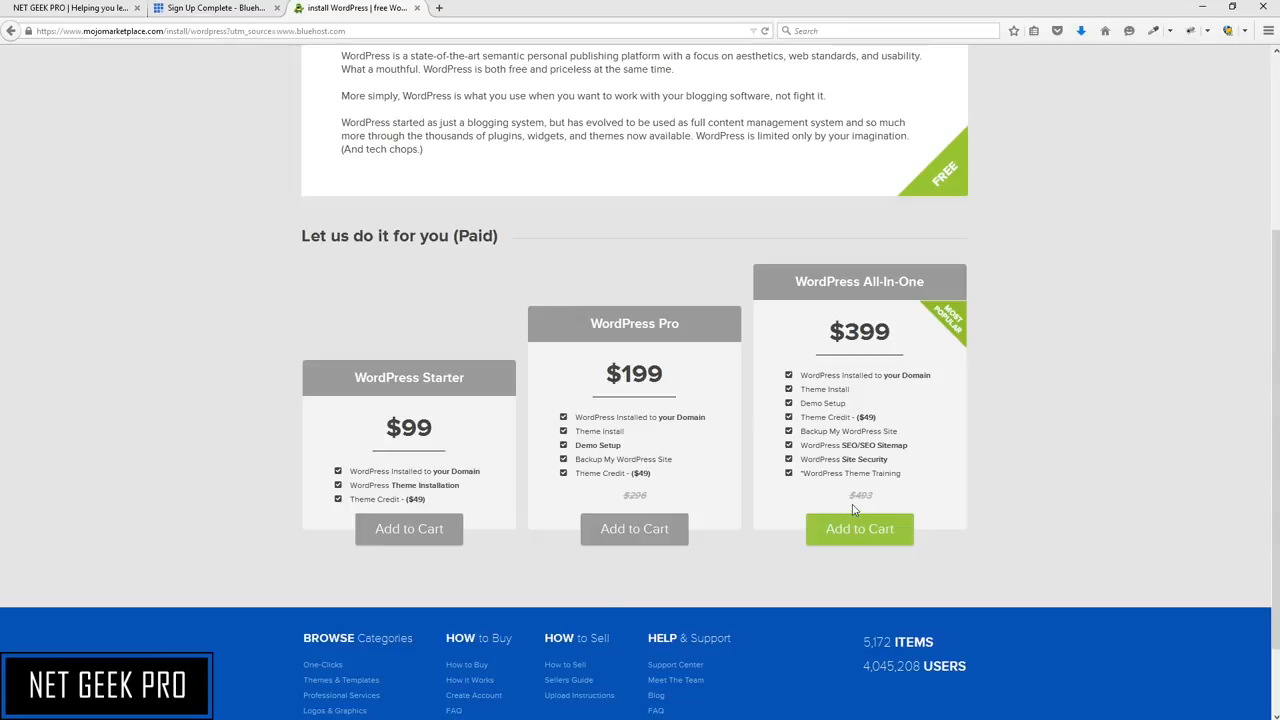
pyautogui.scroll(3, 853, 510)
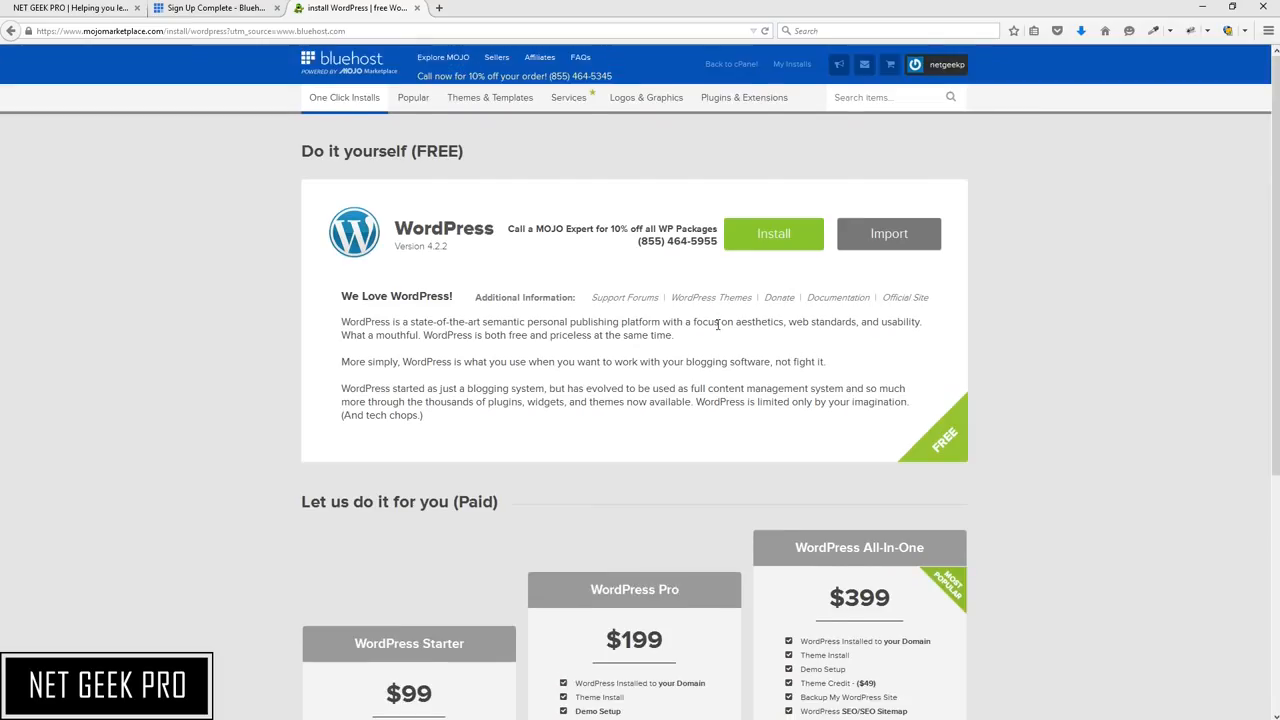
pyautogui.moveTo(413, 150); pyautogui.dragTo(486, 154)
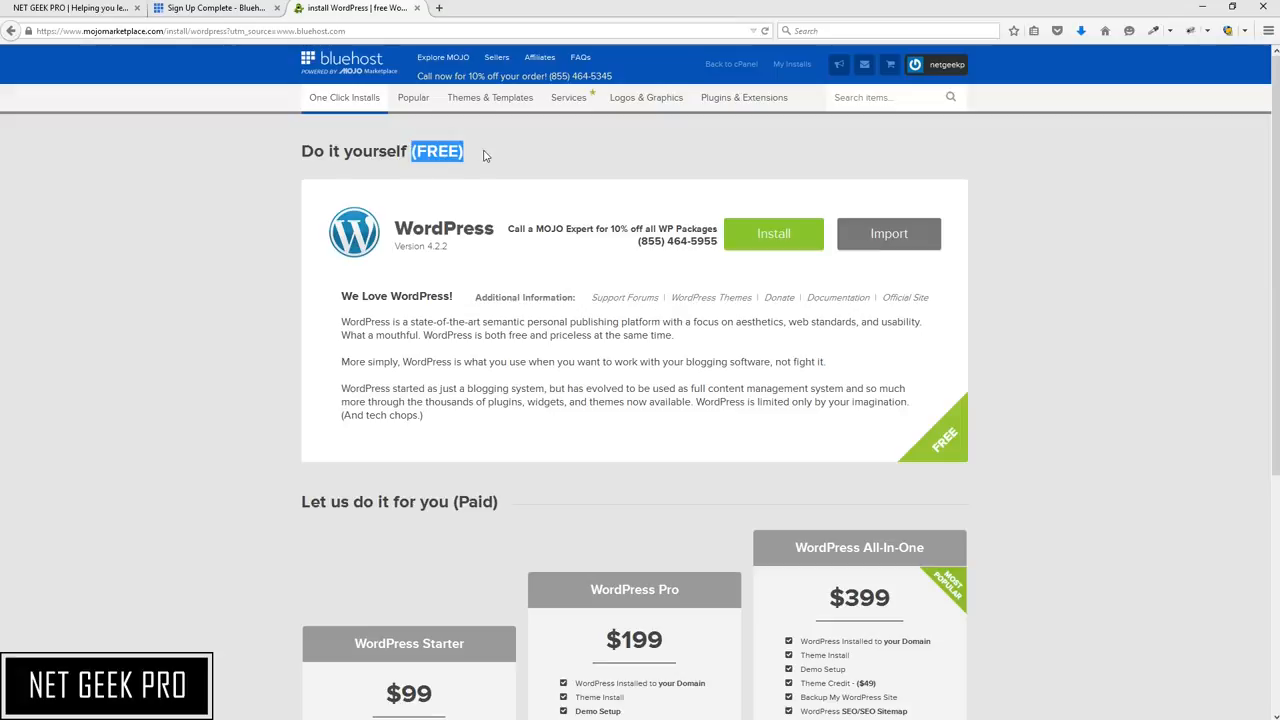
pyautogui.click(1105, 336)
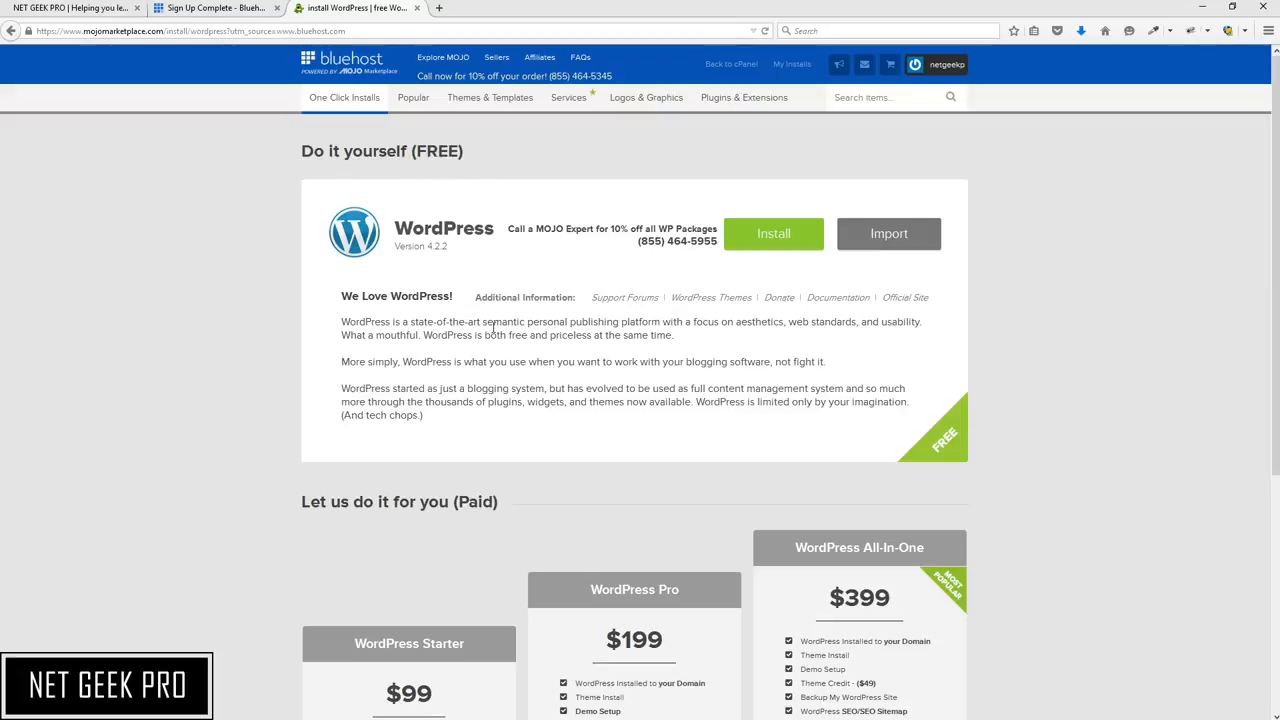
pyautogui.click(789, 244)
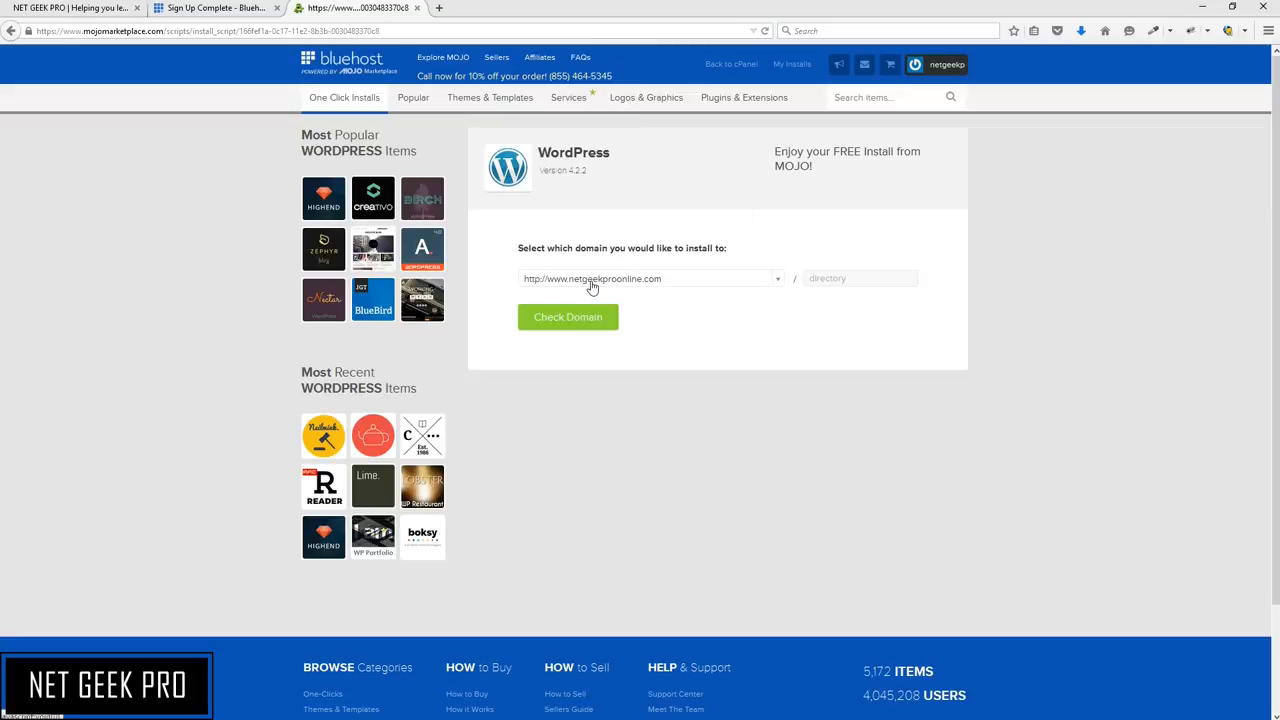
pyautogui.click(779, 283)
pyautogui.click(782, 287)
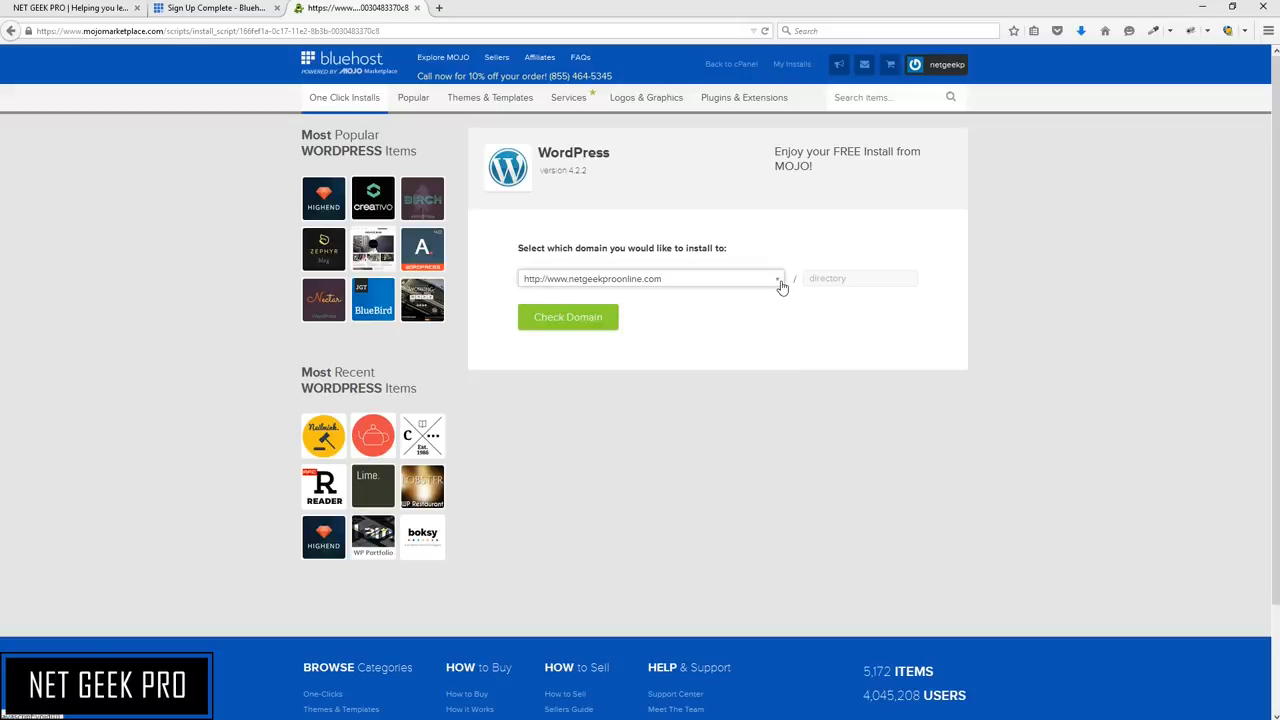
pyautogui.click(781, 285)
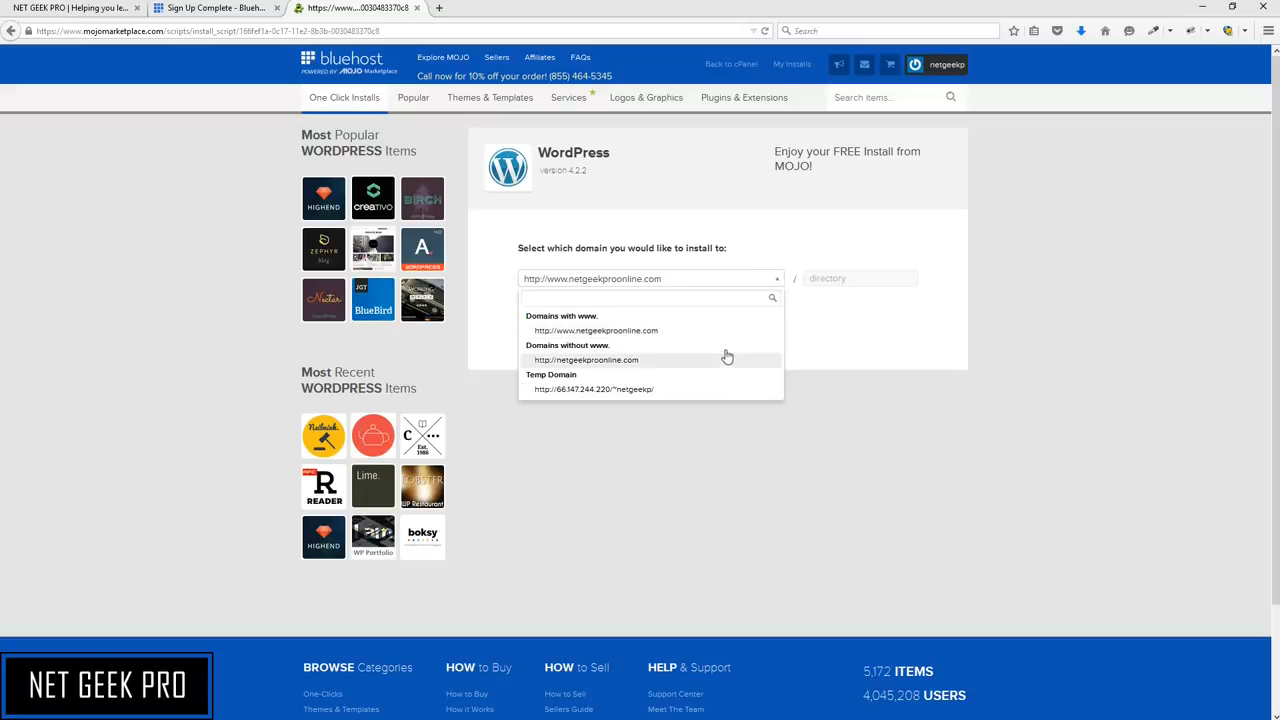
pyautogui.click(700, 332)
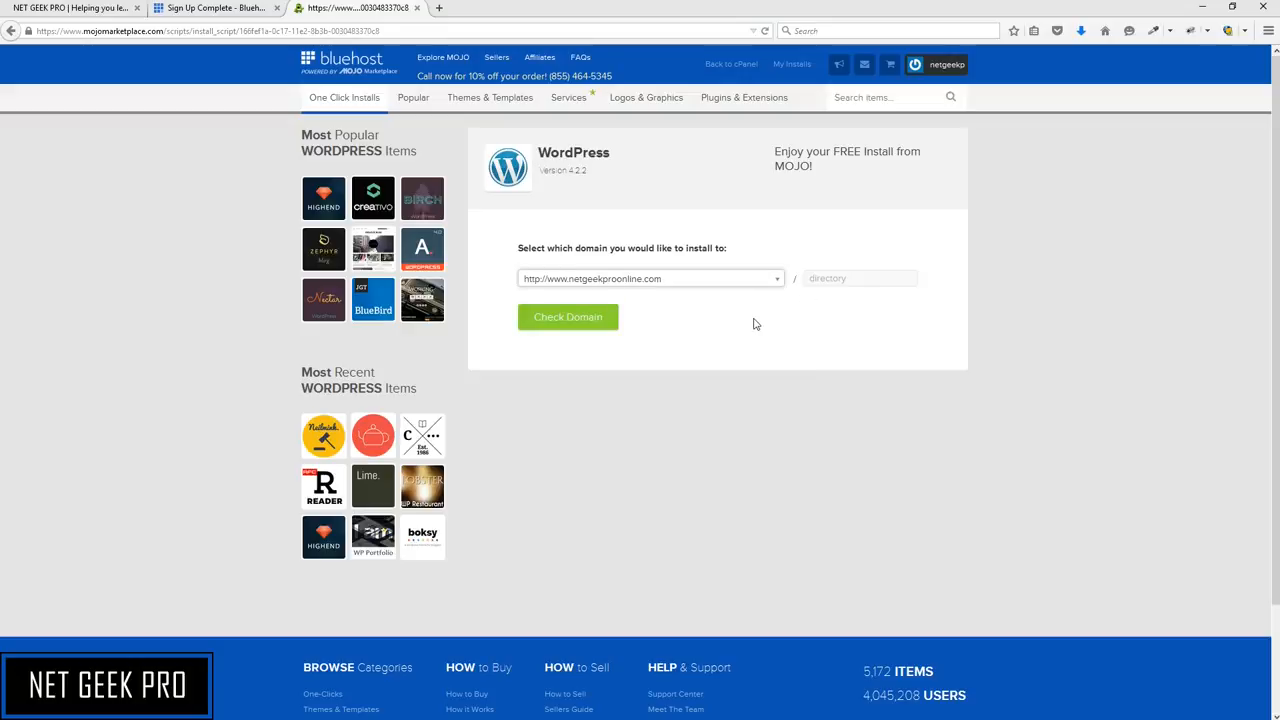
pyautogui.click(586, 329)
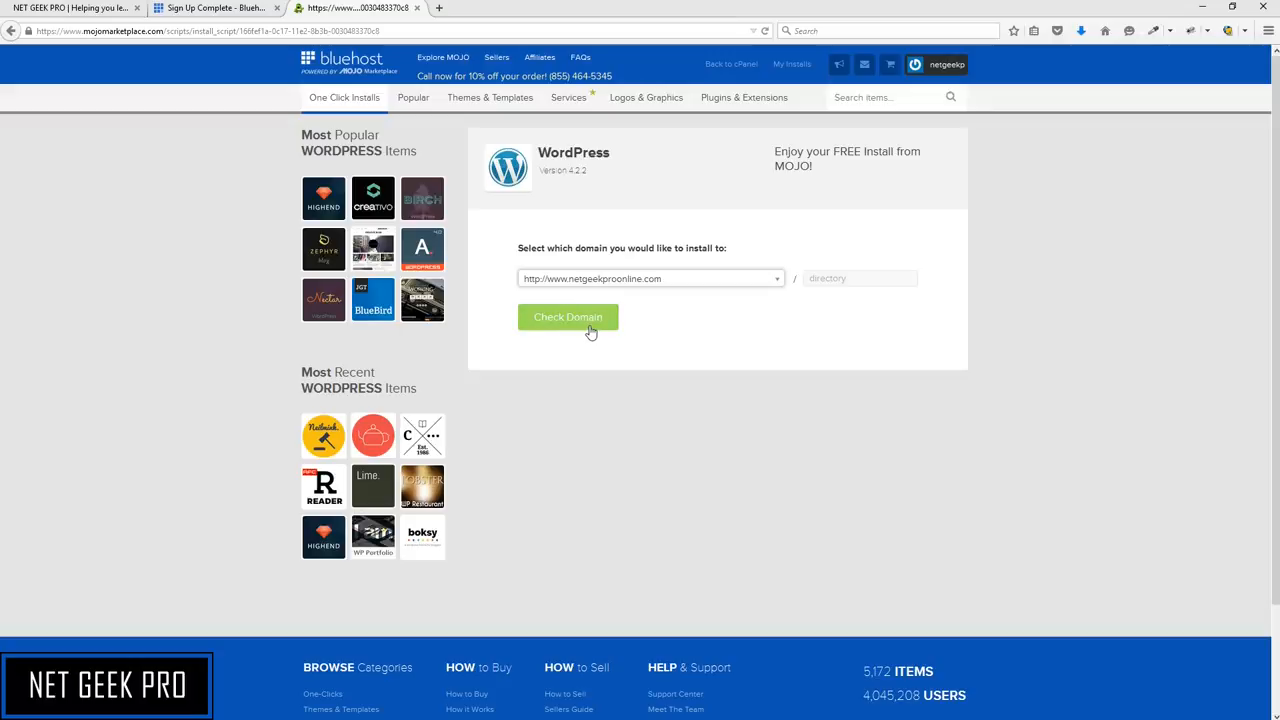
pyautogui.click(588, 318)
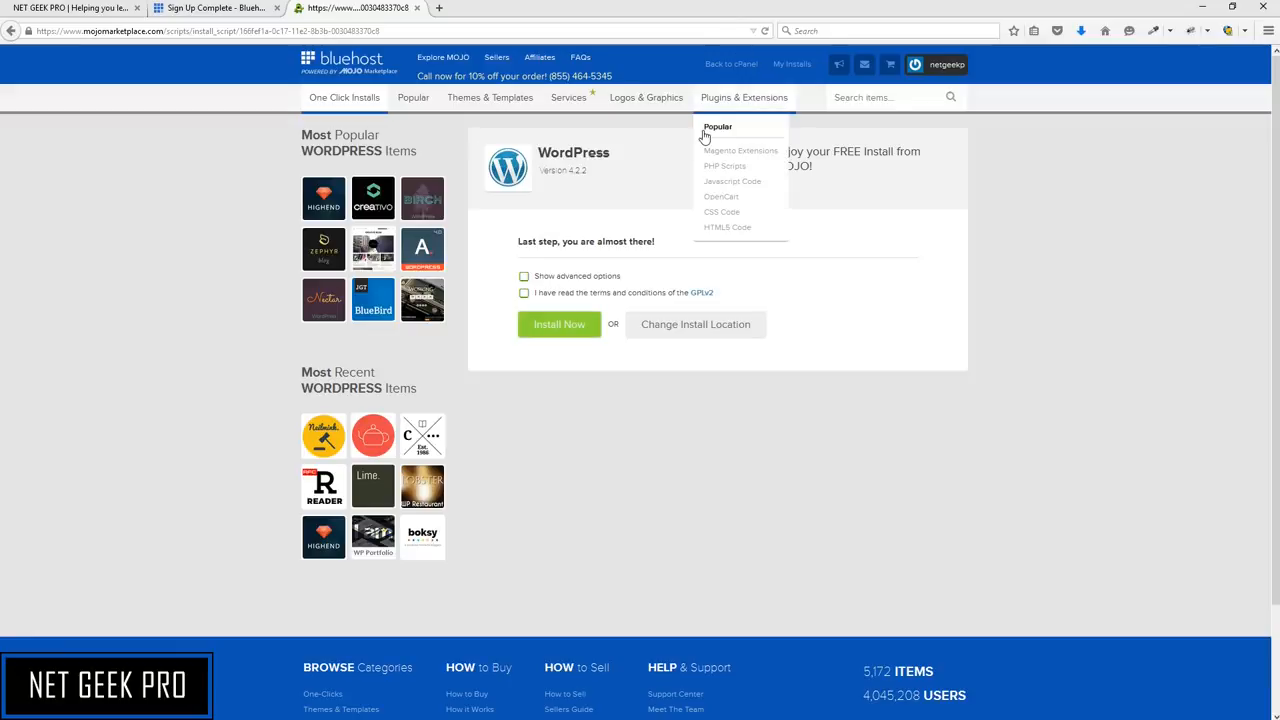
# Show the advanced options and set the site name to Net Geek Pro Online
pyautogui.click(524, 294)
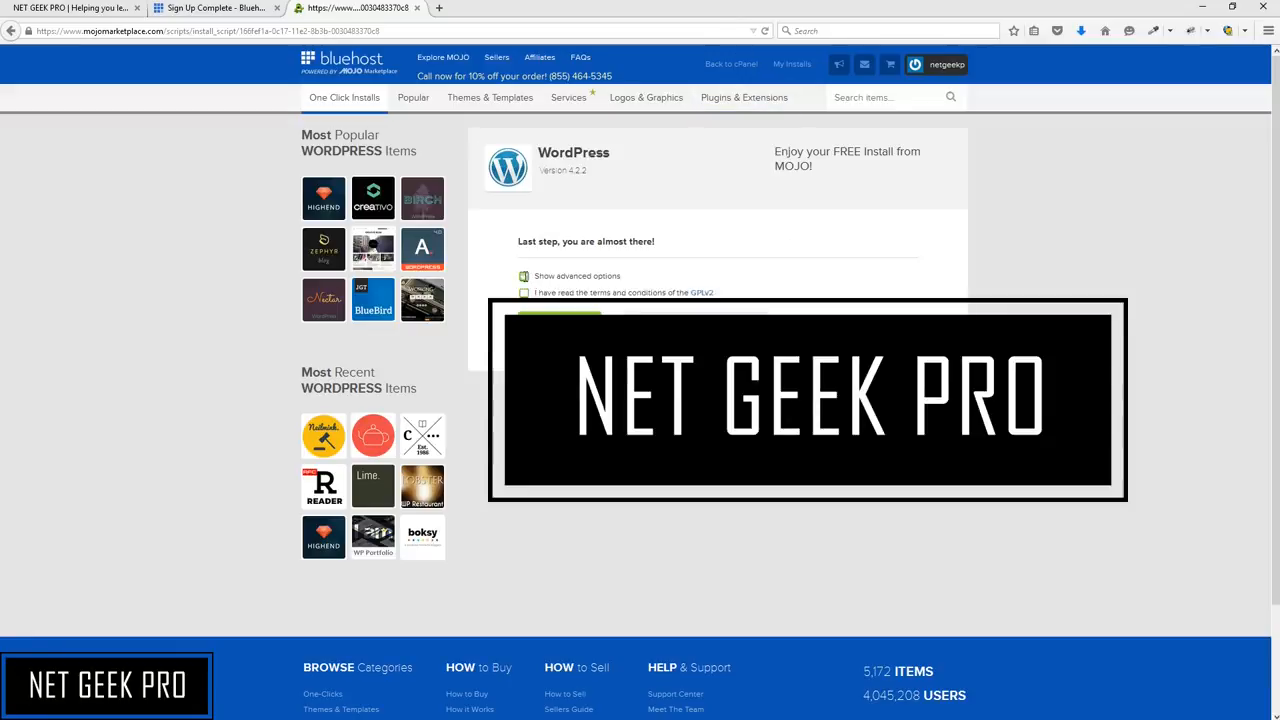
pyautogui.click(524, 276)
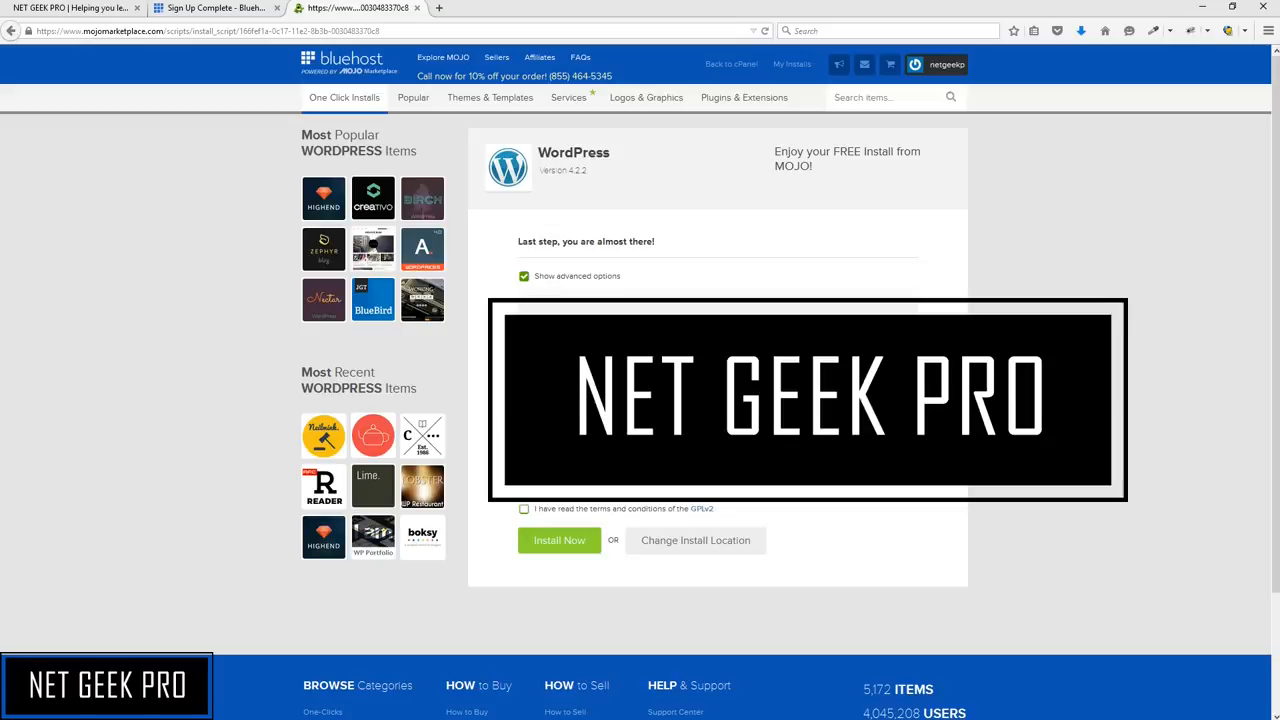
pyautogui.moveTo(572, 341); pyautogui.dragTo(421, 347)
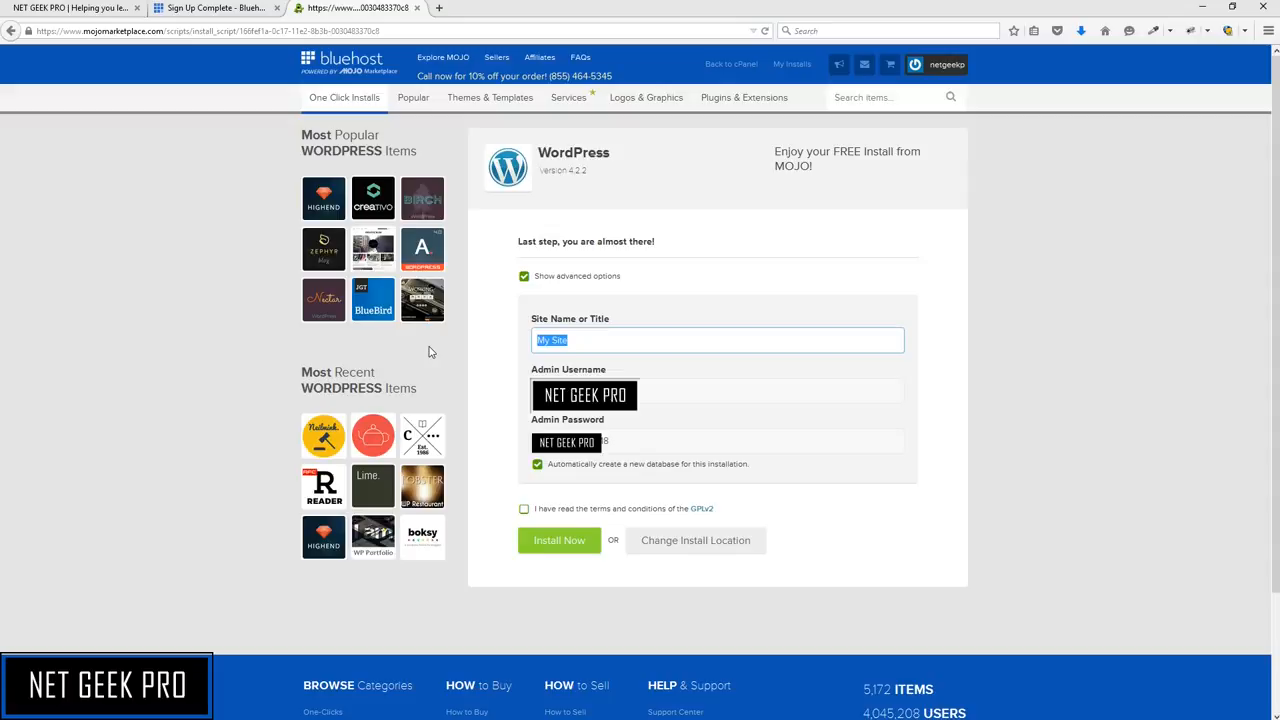
pyautogui.write('Net Geek Pro Pnline')
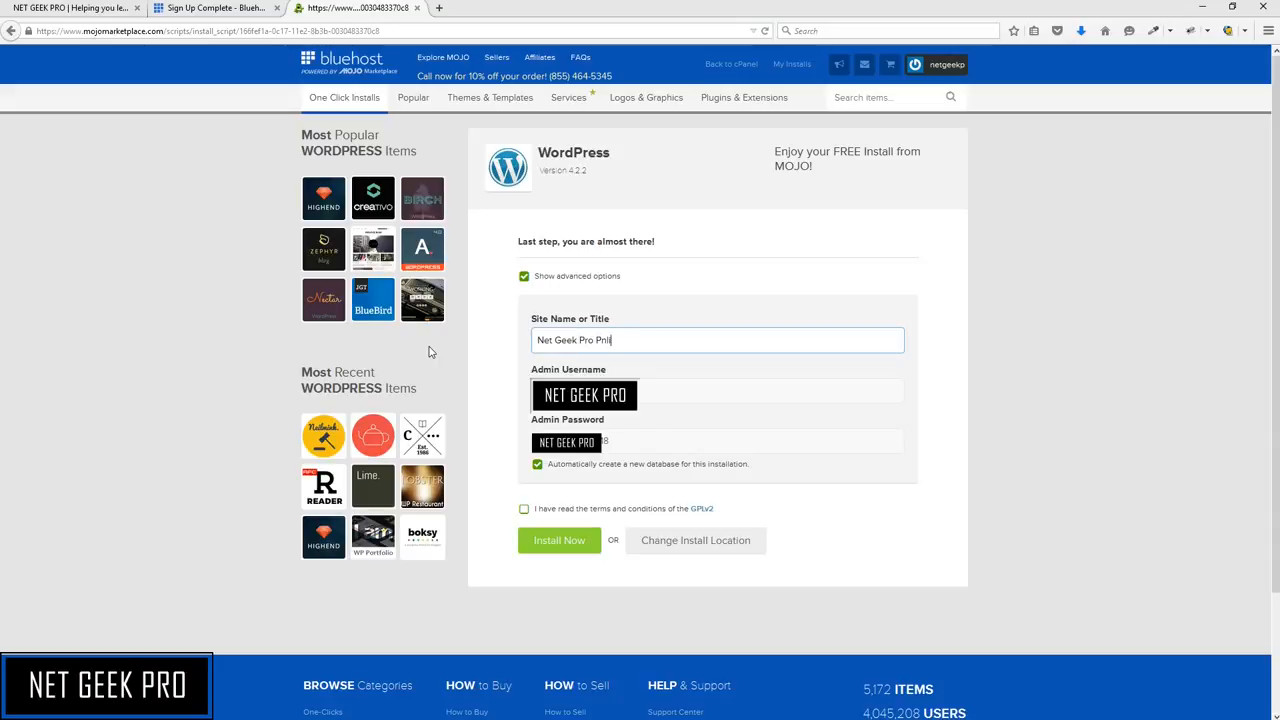
pyautogui.press('BackSpace')
pyautogui.press('BackSpace')
pyautogui.press('BackSpace')
pyautogui.press('BackSpace')
pyautogui.write('Online')
# Edit the admin password field, removing the trailing characters of the suggested password
pyautogui.click(694, 394)
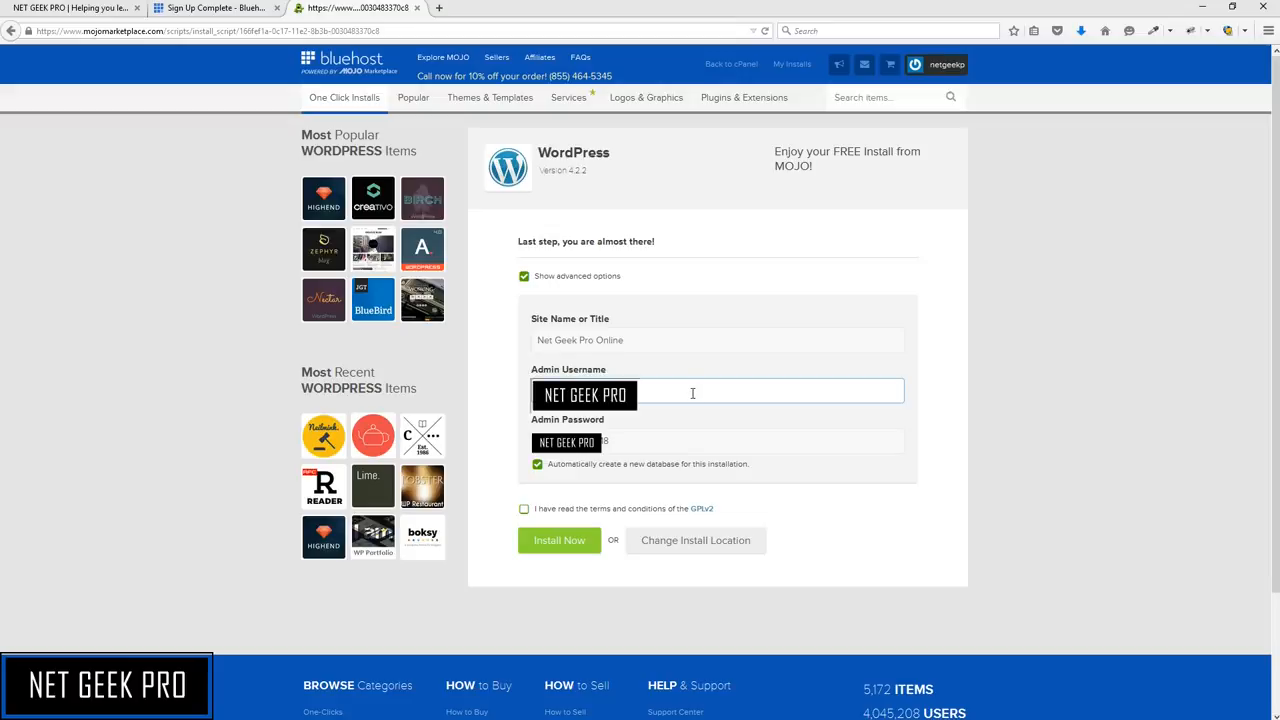
pyautogui.click(691, 435)
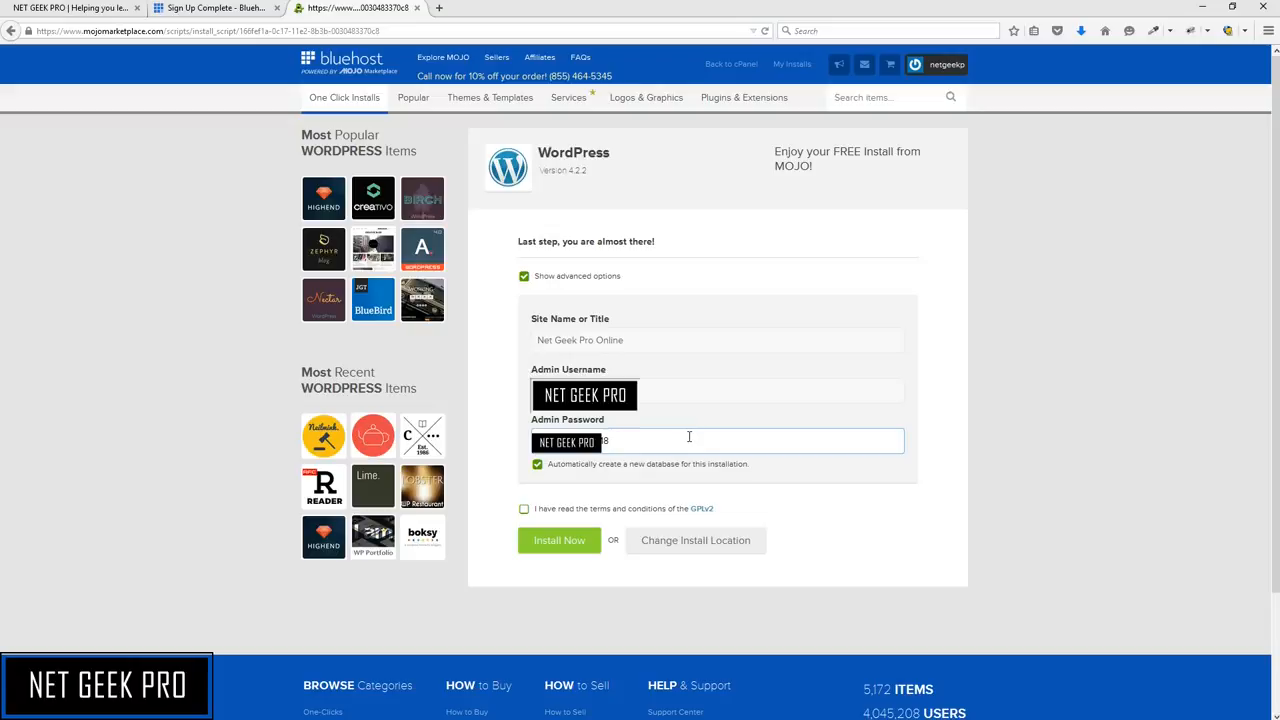
pyautogui.moveTo(689, 437); pyautogui.dragTo(348, 431)
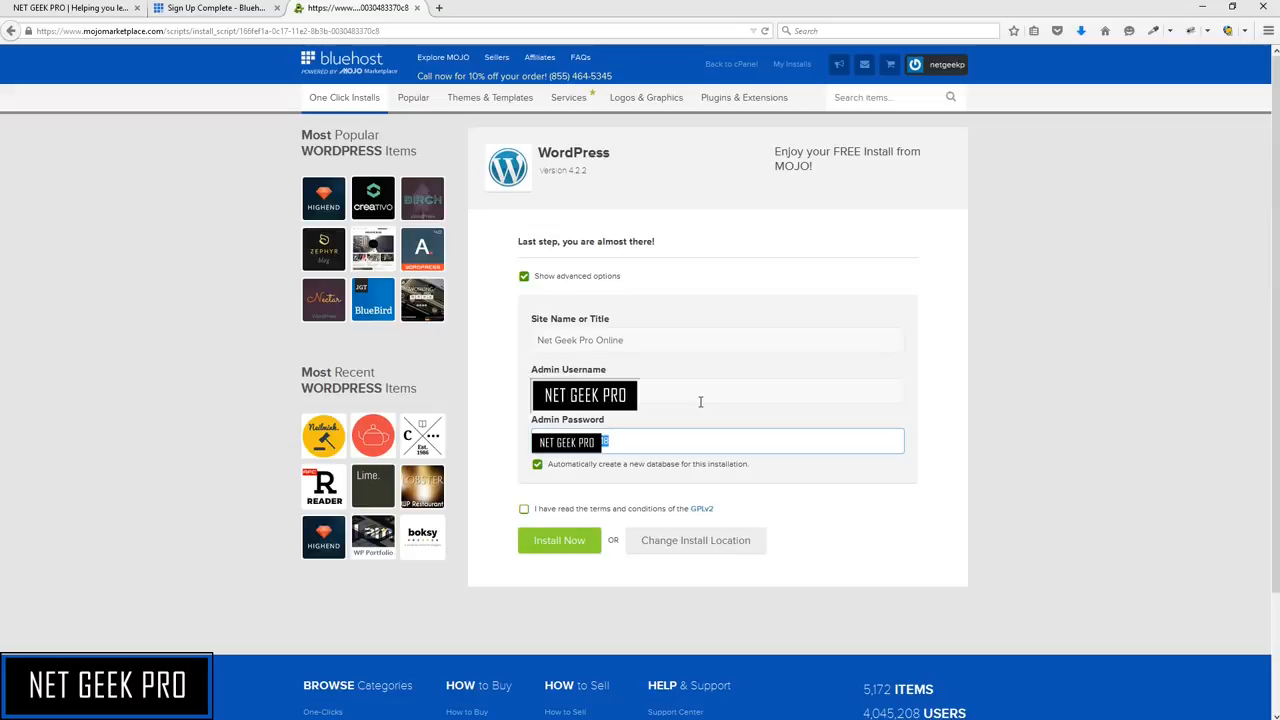
pyautogui.press('BackSpace')
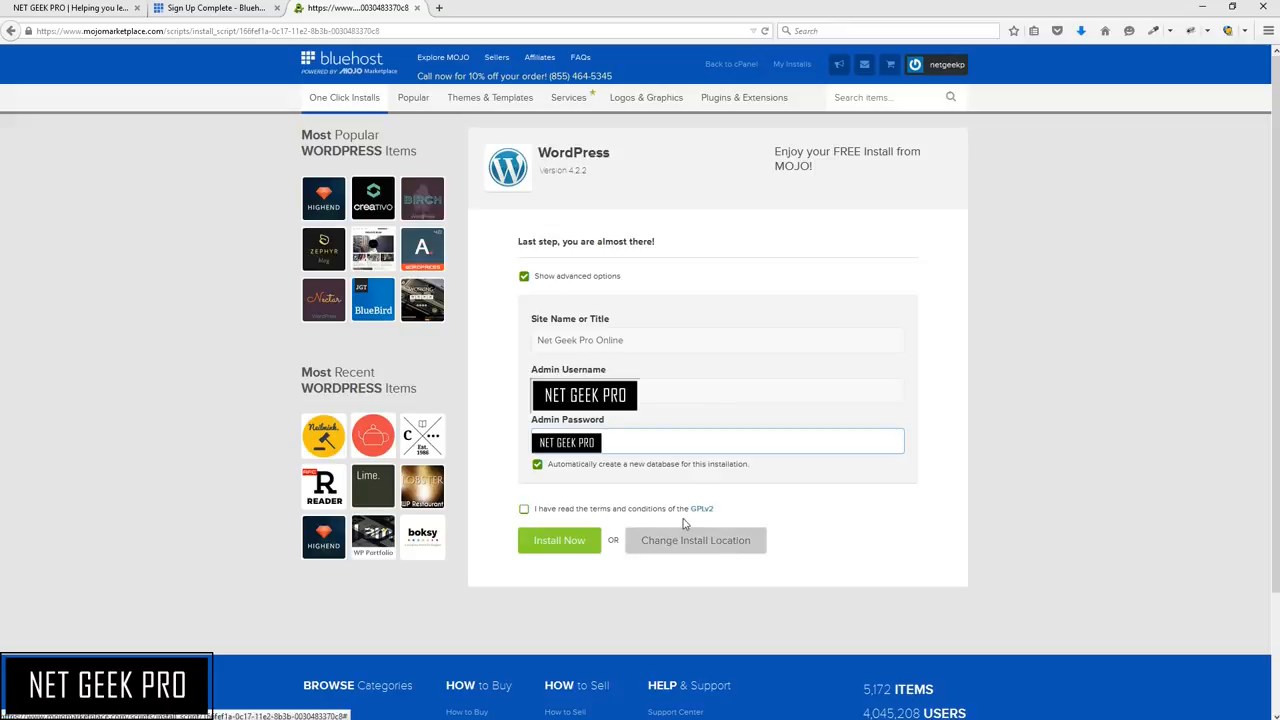
# Accept the GPLv2 terms, install WordPress now, and decline the theme offer
pyautogui.click(524, 509)
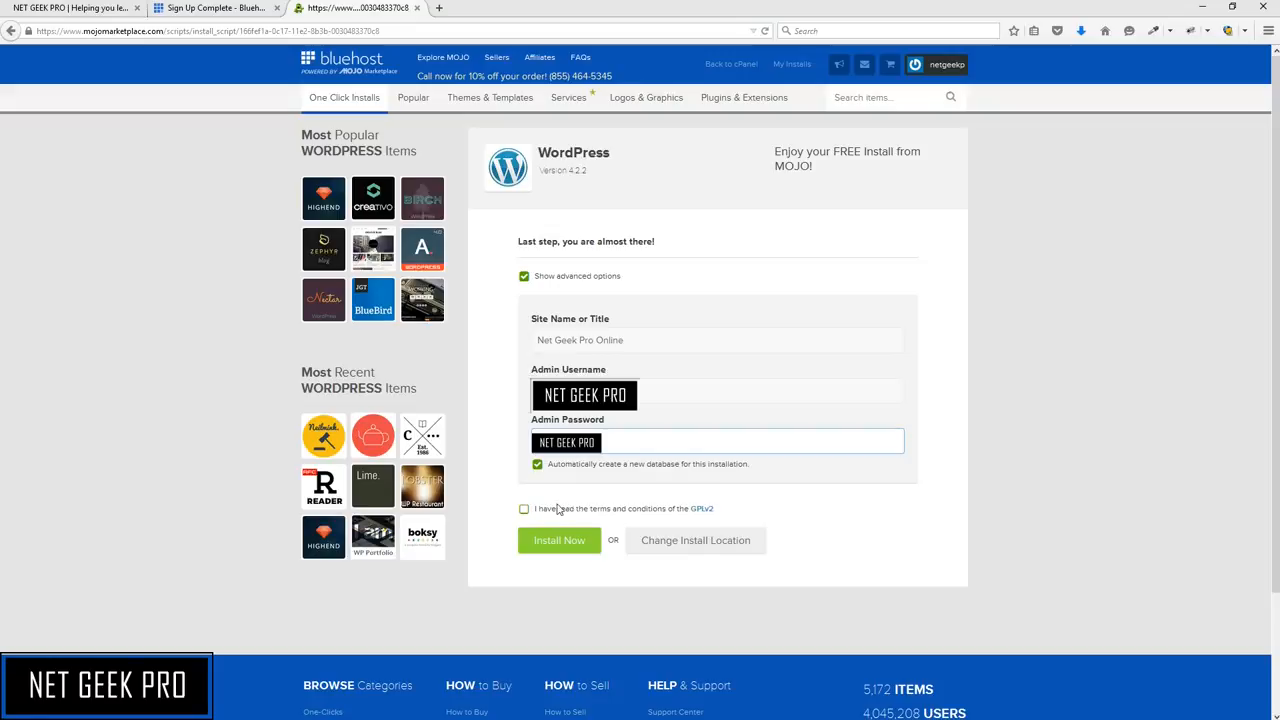
pyautogui.click(525, 509)
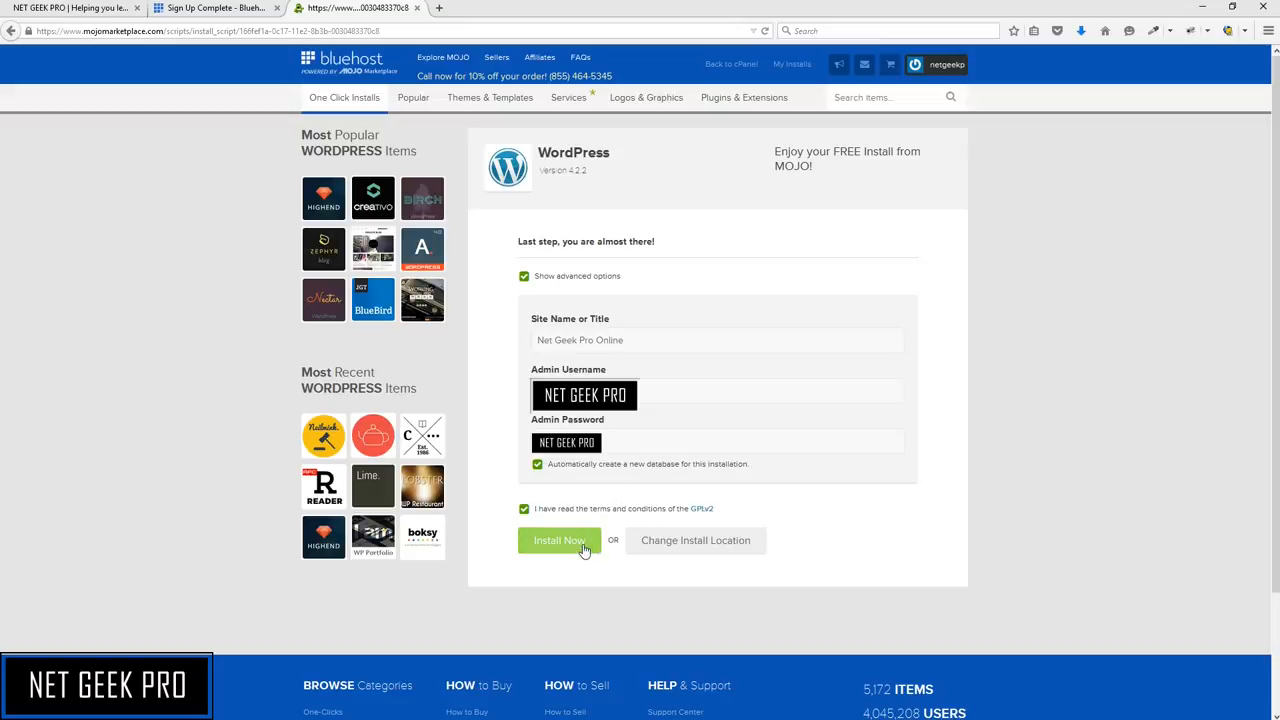
pyautogui.click(585, 548)
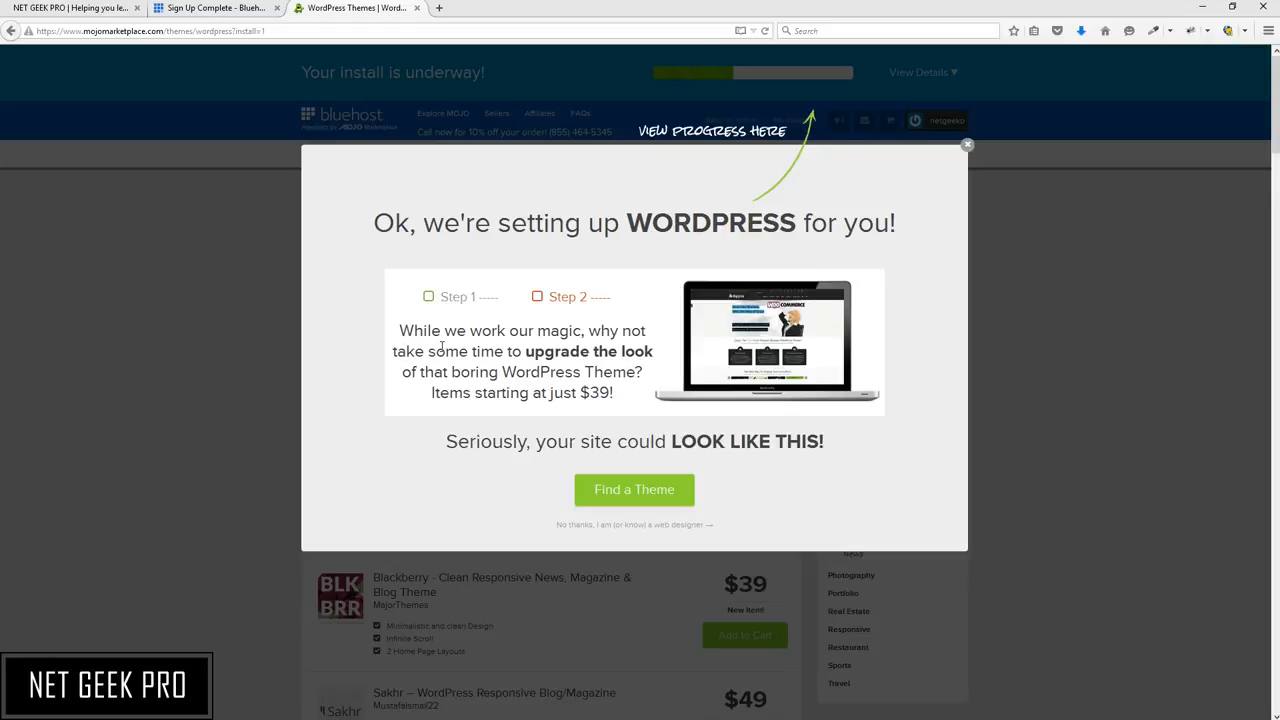
pyautogui.click(588, 526)
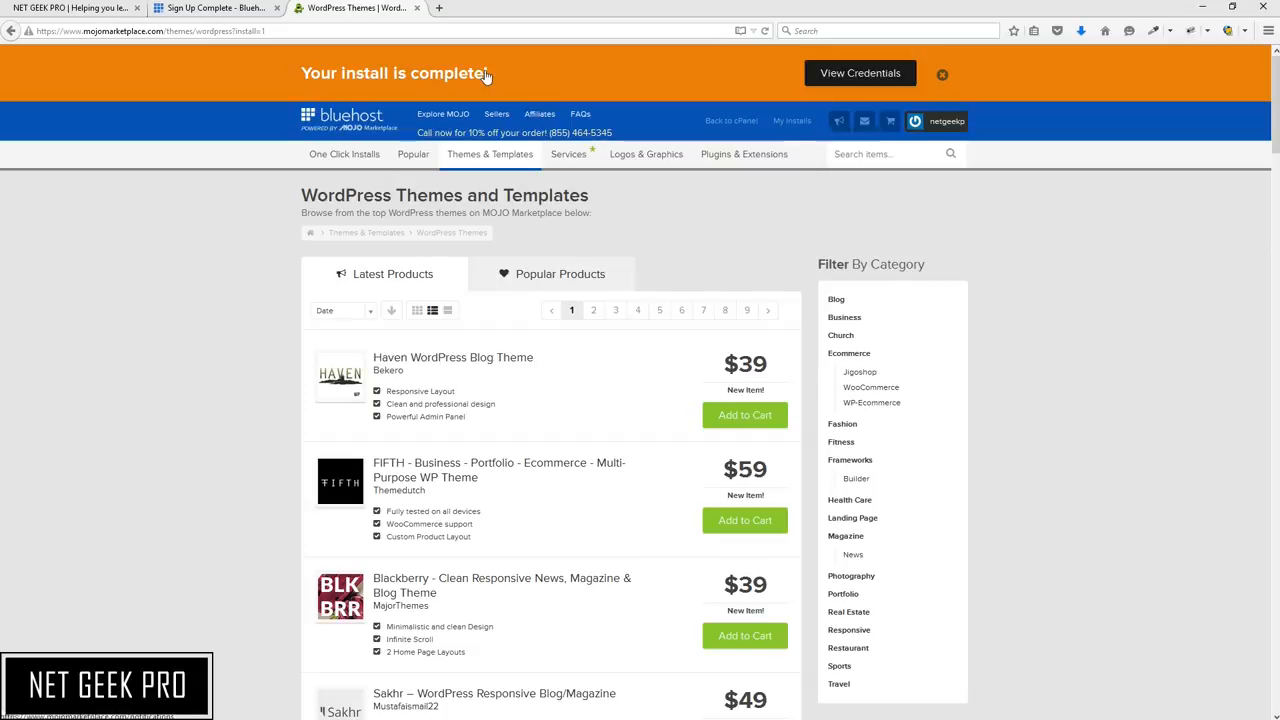
# Open the WordPress installation credentials from the notifications and select the site URL and admin URL
pyautogui.click(848, 76)
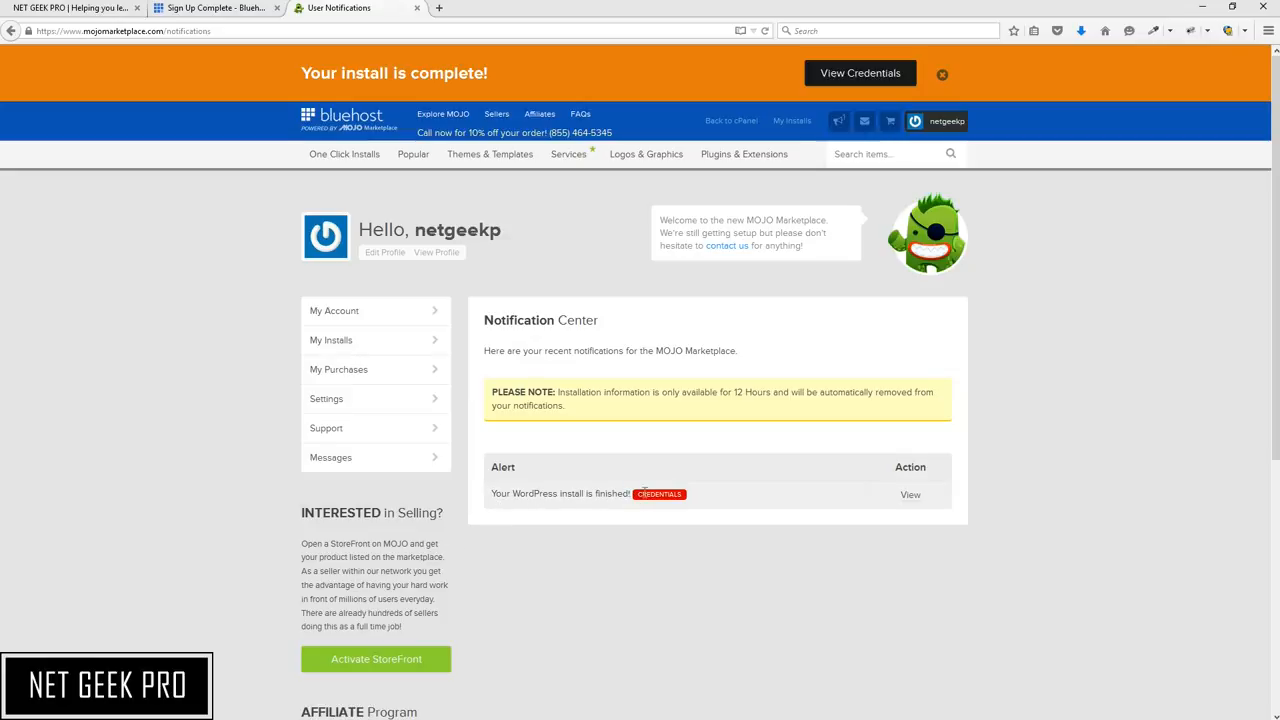
pyautogui.click(914, 496)
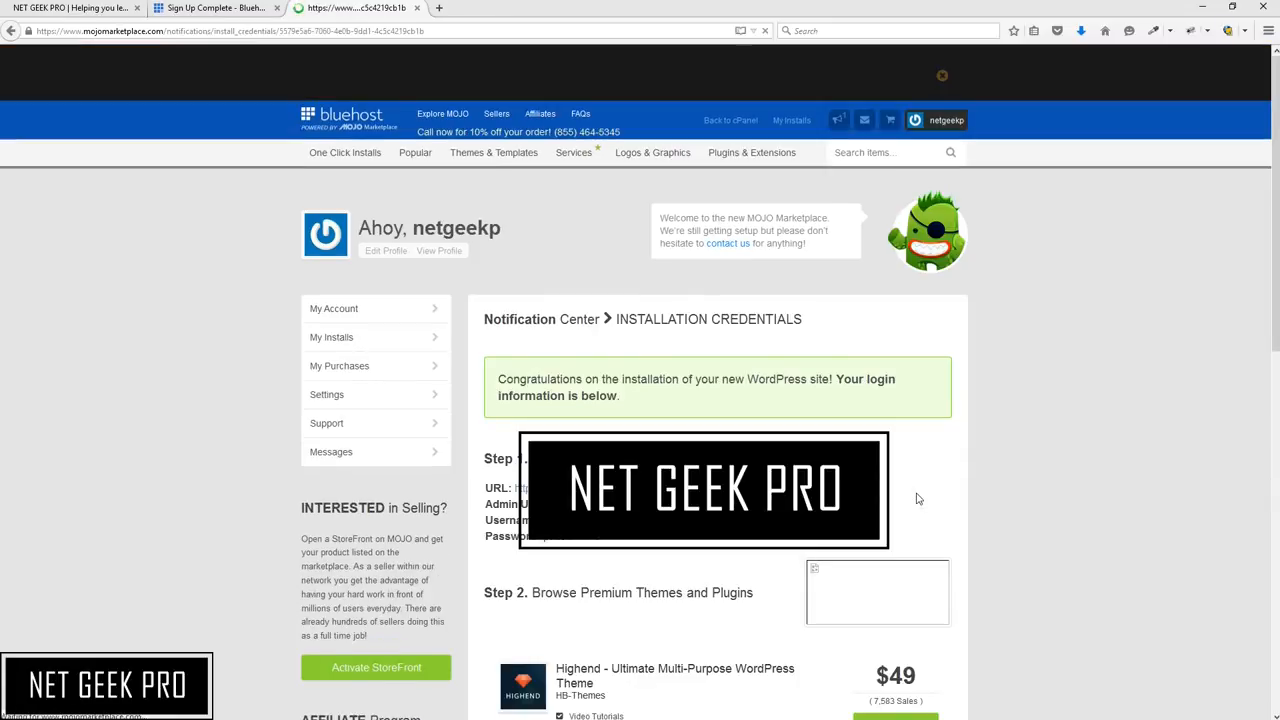
pyautogui.scroll(-1, 918, 498)
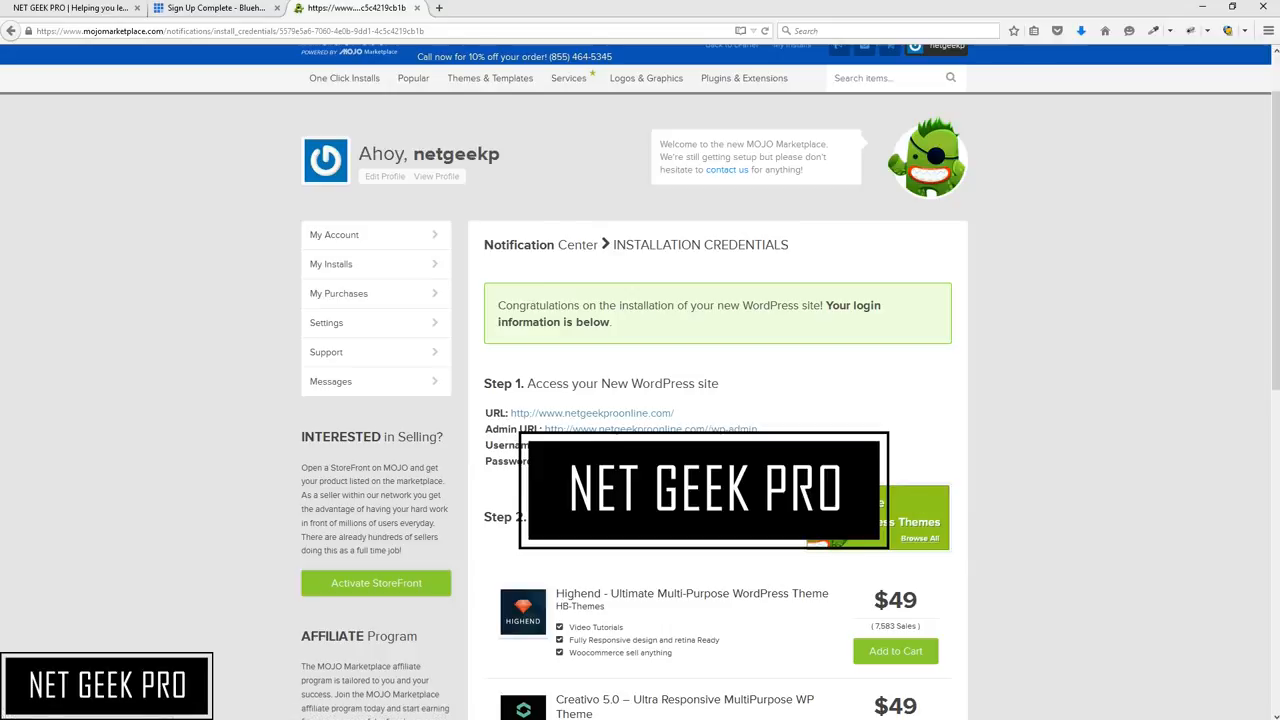
pyautogui.moveTo(508, 412); pyautogui.dragTo(680, 412)
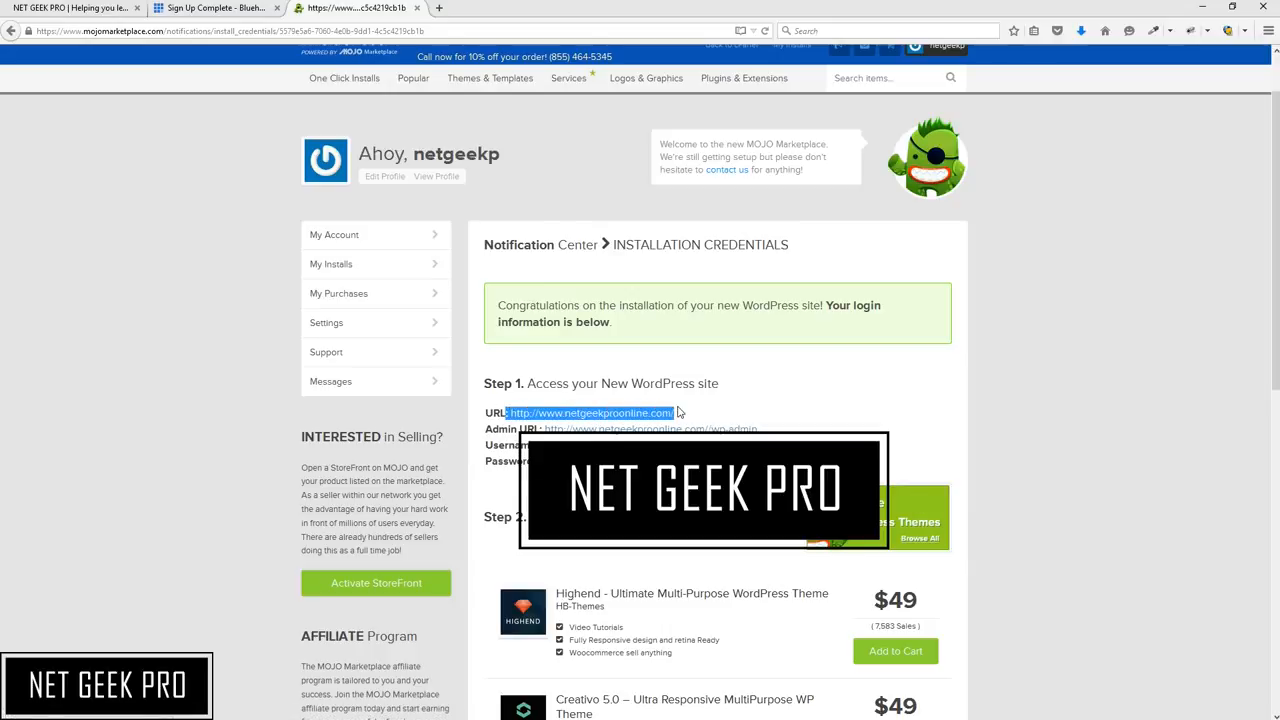
pyautogui.click(546, 429)
pyautogui.moveTo(546, 429); pyautogui.dragTo(771, 433)
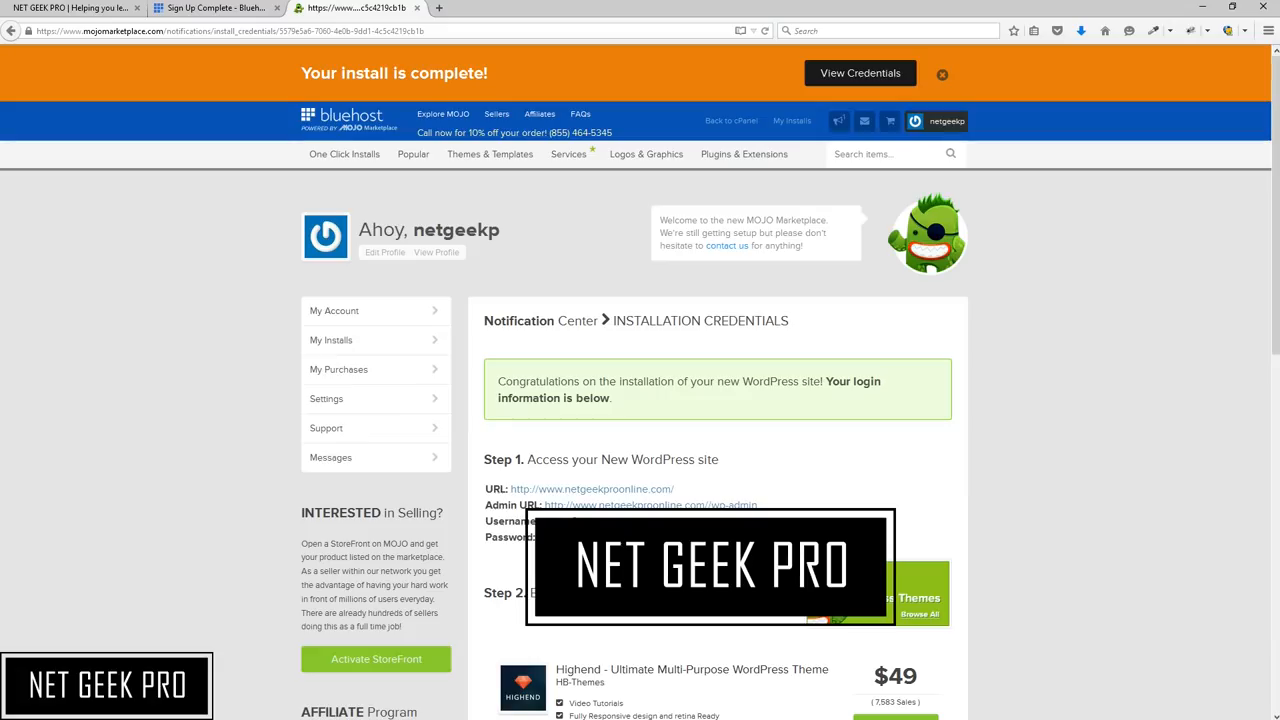
# Open the new site from the credentials link and log in to the WordPress admin
pyautogui.click(553, 492)
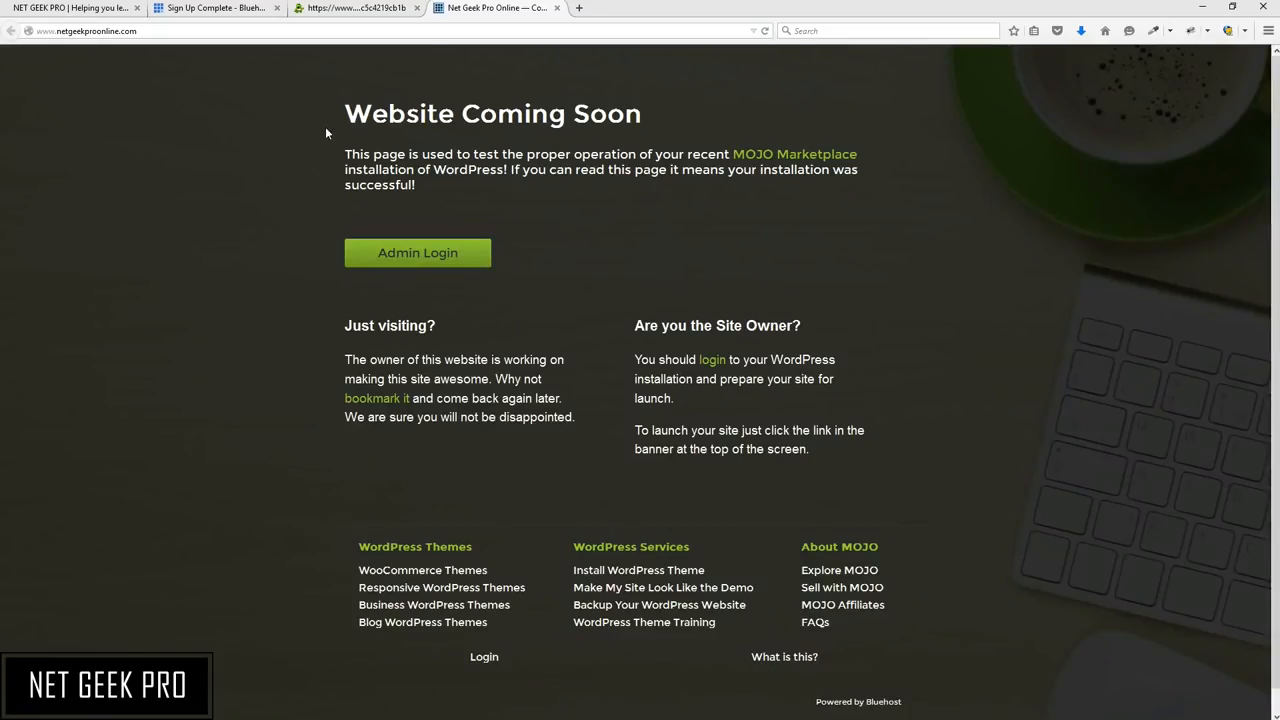
pyautogui.click(422, 258)
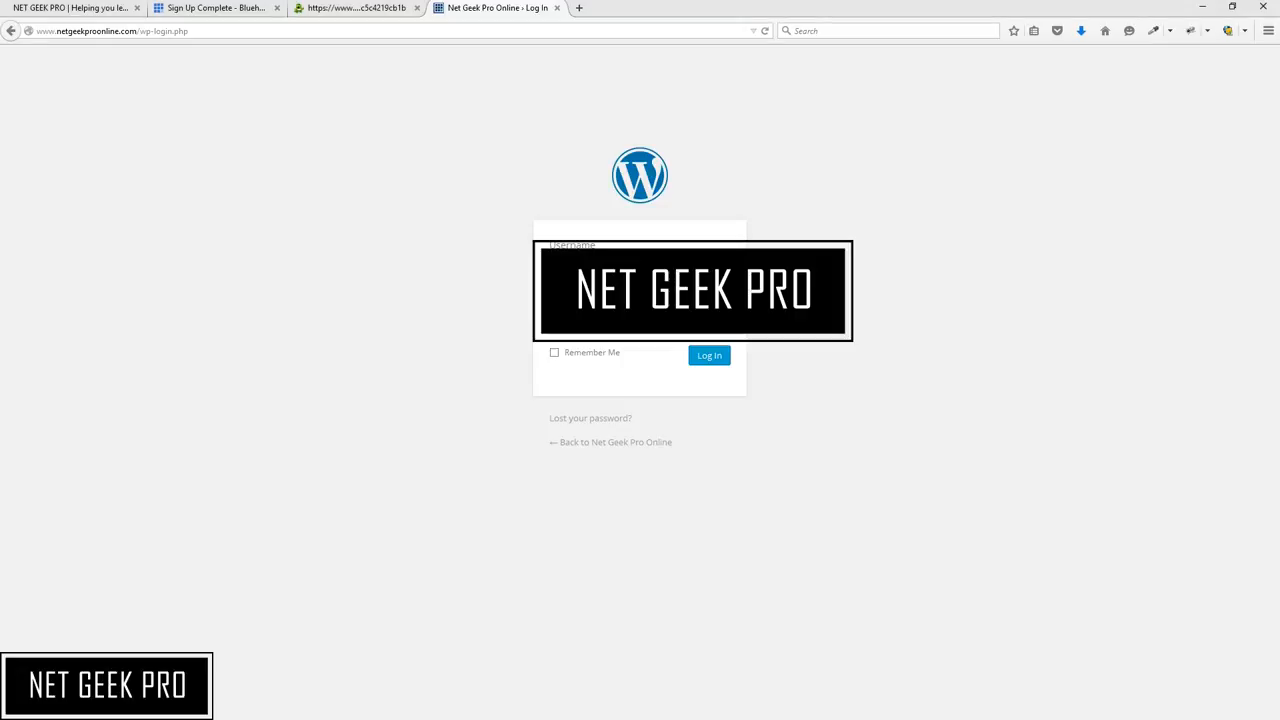
pyautogui.press('Tab')
pyautogui.click(714, 358)
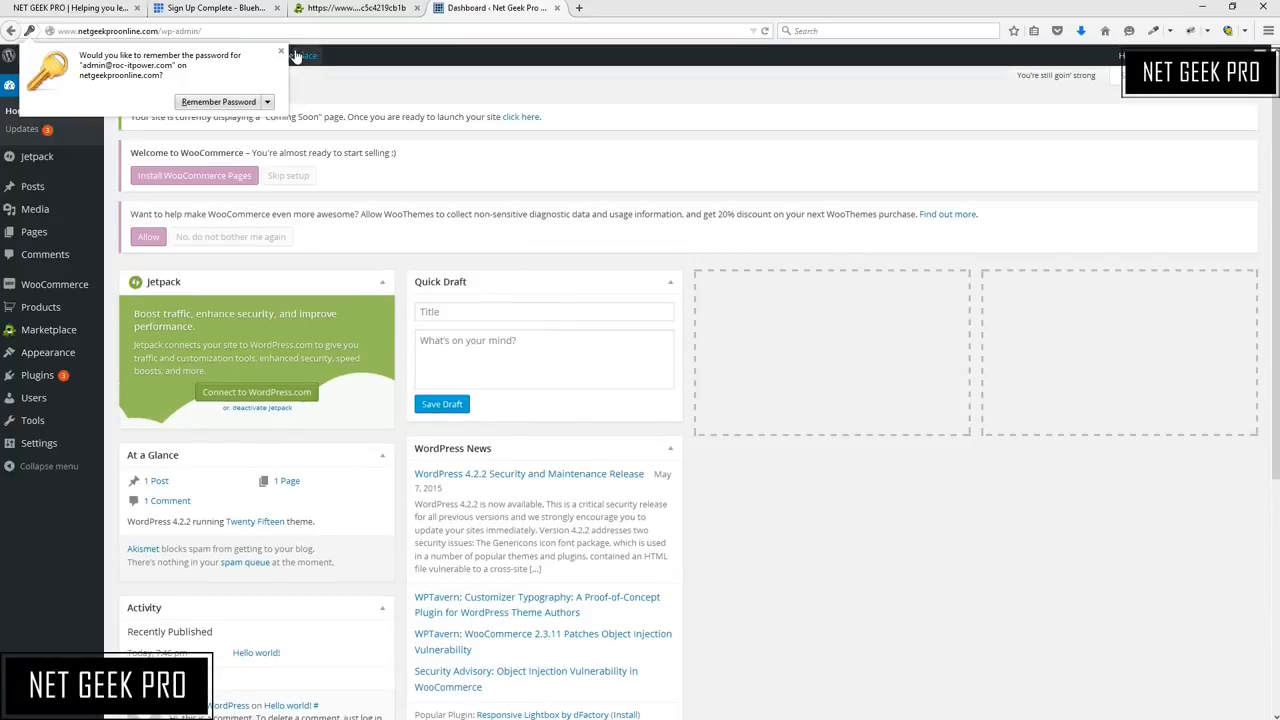
# Dismiss the browser's remember-password prompt and visit the site from the dashboard's admin bar
pyautogui.click(281, 50)
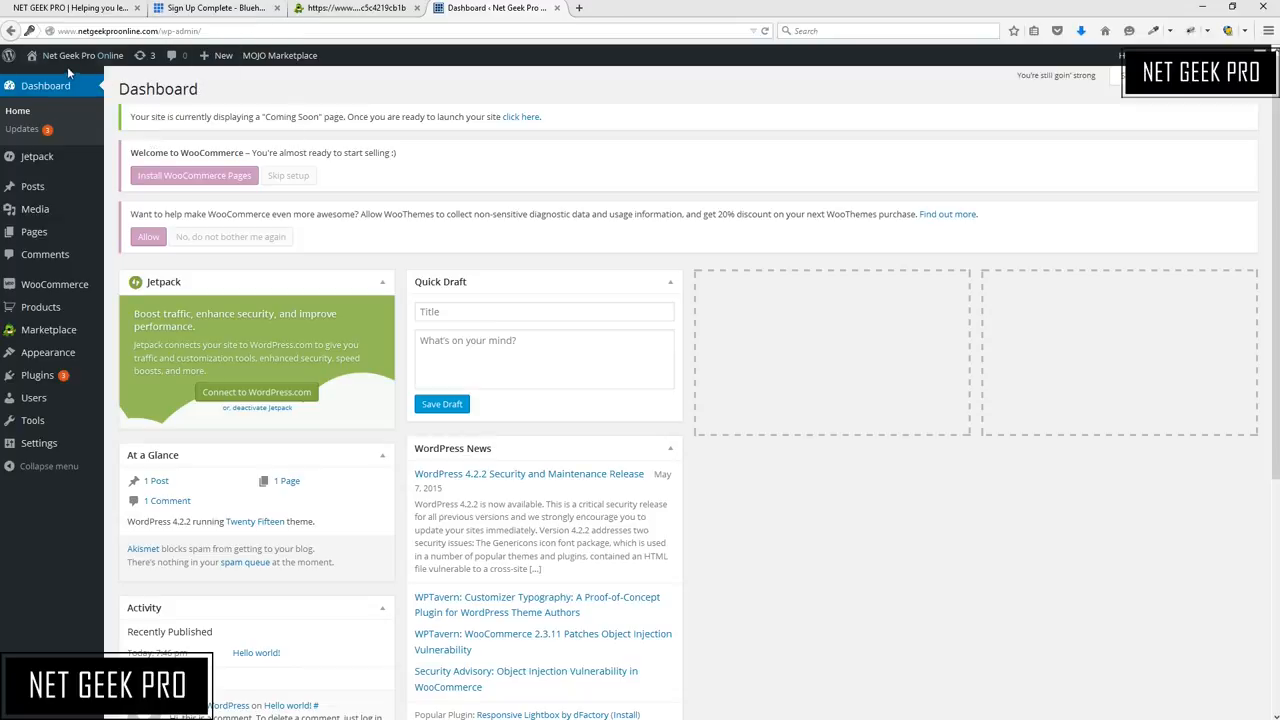
pyautogui.moveTo(70, 62)
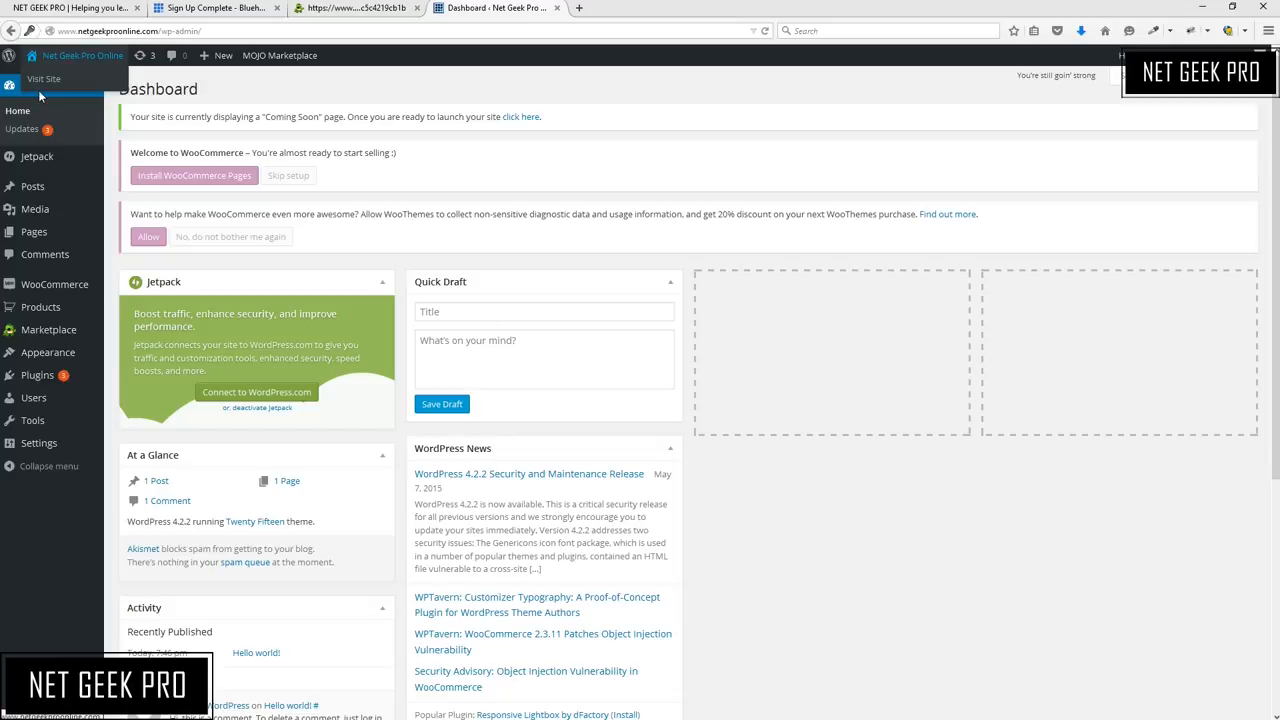
pyautogui.click(41, 86)
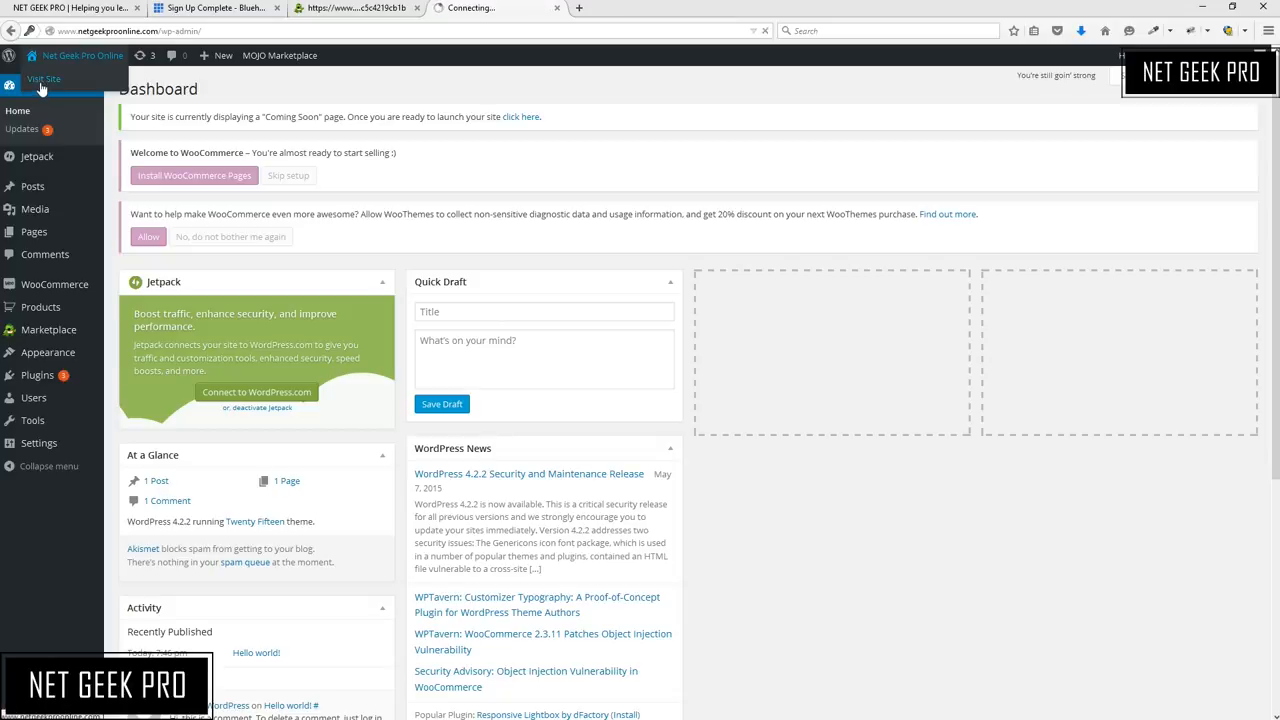